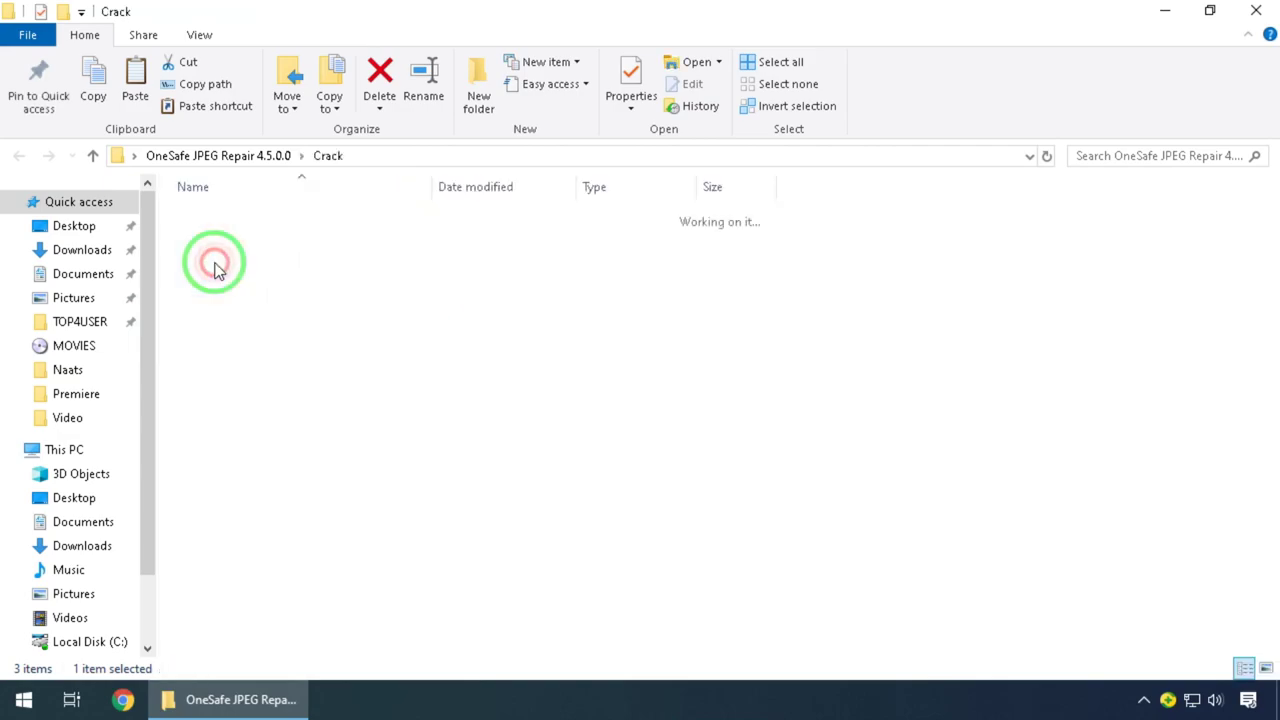
Step: Copy OneSafeJPEGRepair.exe from the Crack folder
{"action": "left_click", "coordinate": [255, 222]}
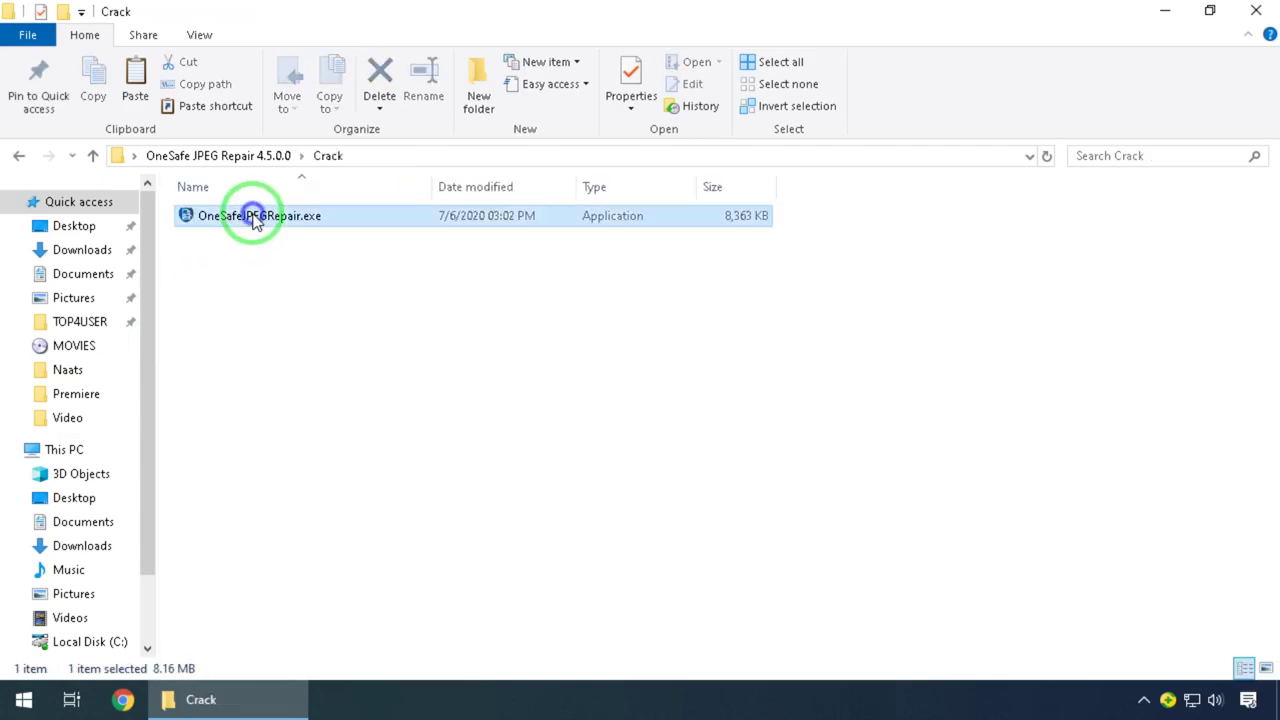
{"action": "right_click", "coordinate": [255, 222]}
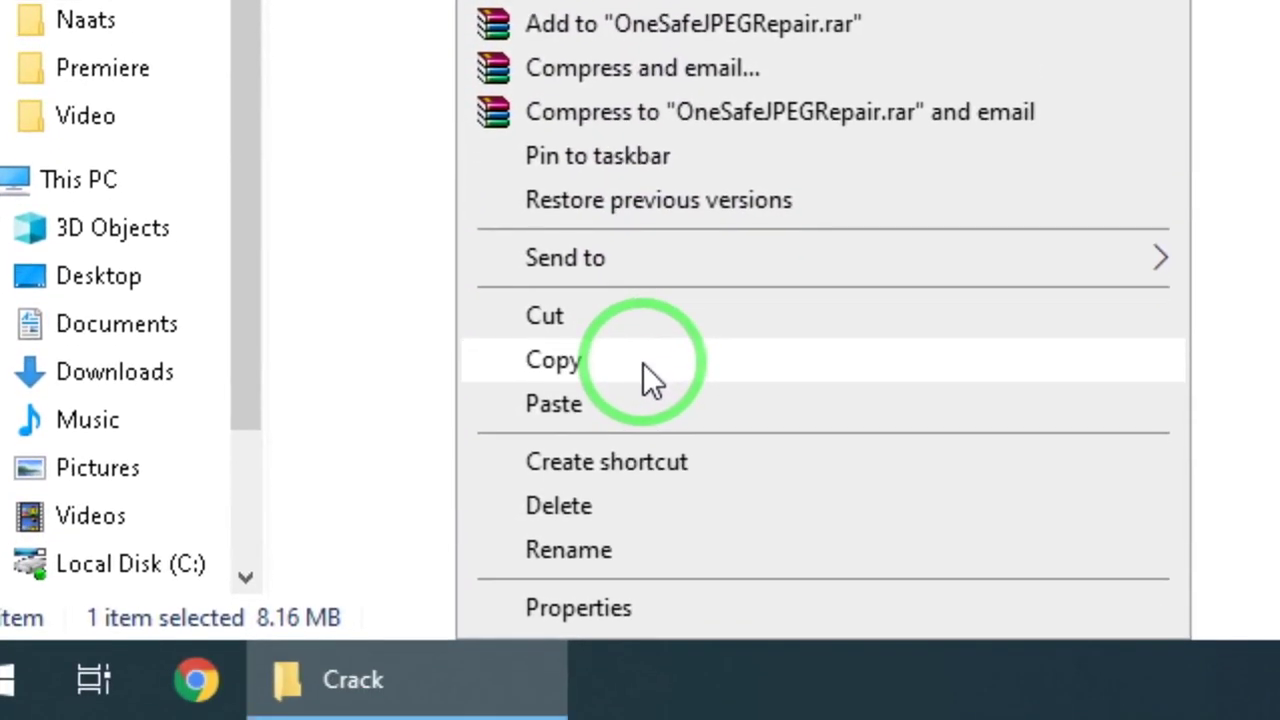
{"action": "left_click", "coordinate": [580, 643]}
Step: Paste the copied executable into the file location of the OneSafe JPEG Repair desktop shortcut, replacing the existing file, and close the folder
{"action": "left_click", "coordinate": [1277, 700]}
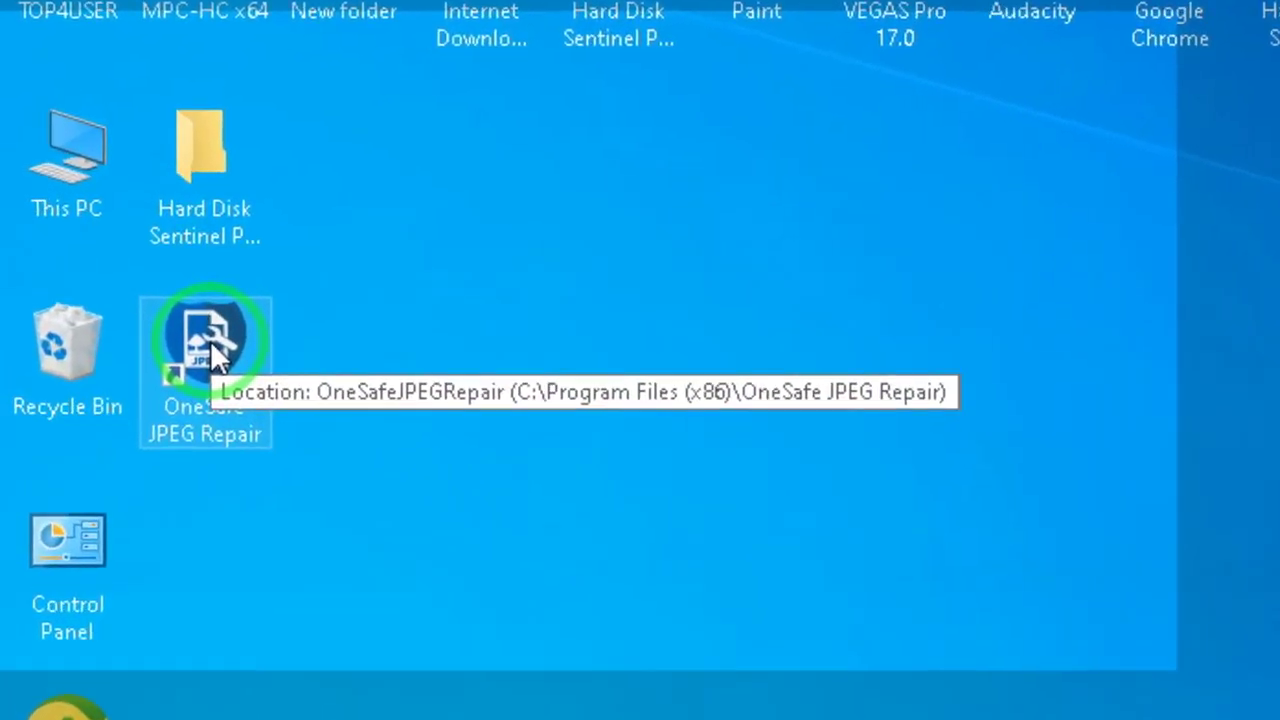
{"action": "right_click", "coordinate": [111, 252]}
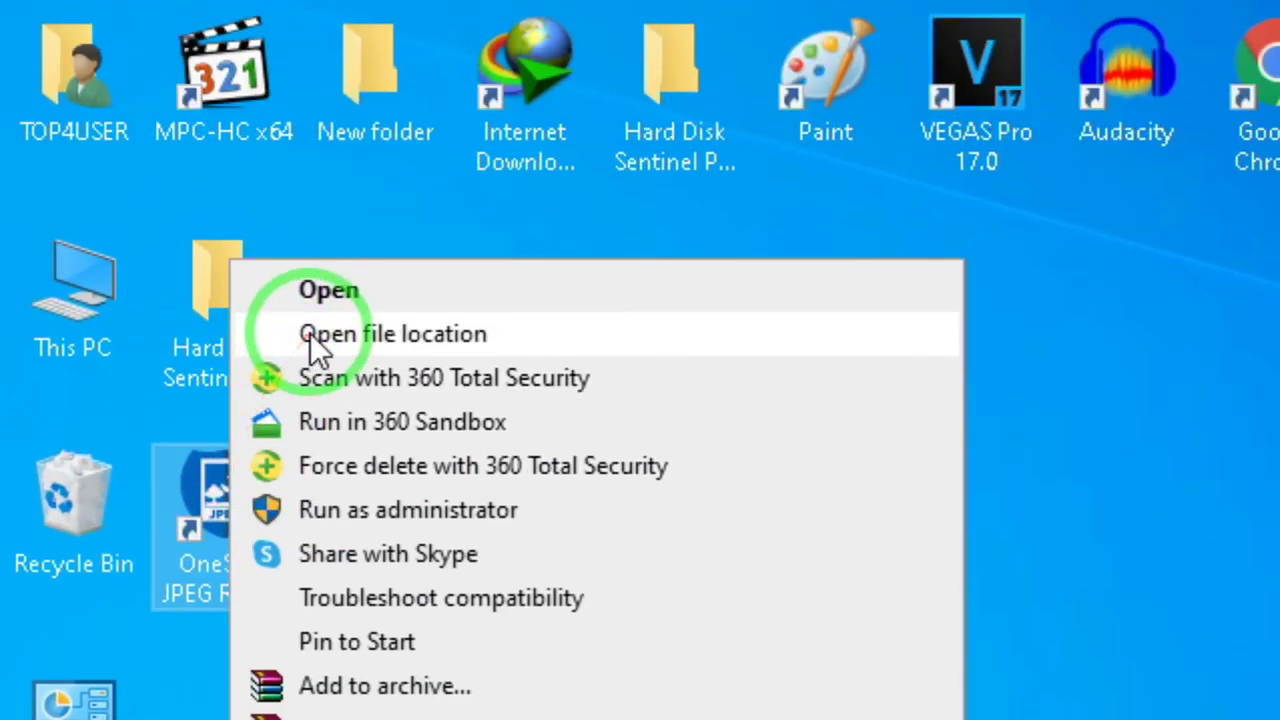
{"action": "left_click", "coordinate": [314, 203]}
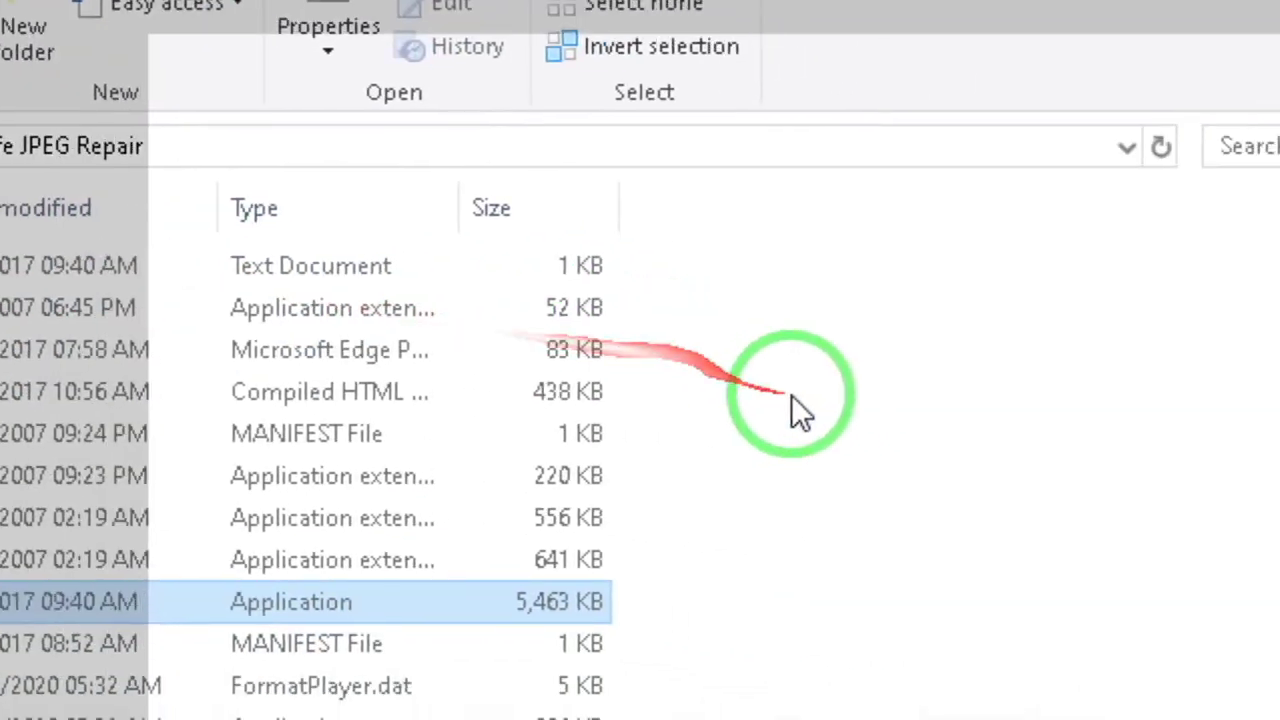
{"action": "right_click", "coordinate": [792, 392]}
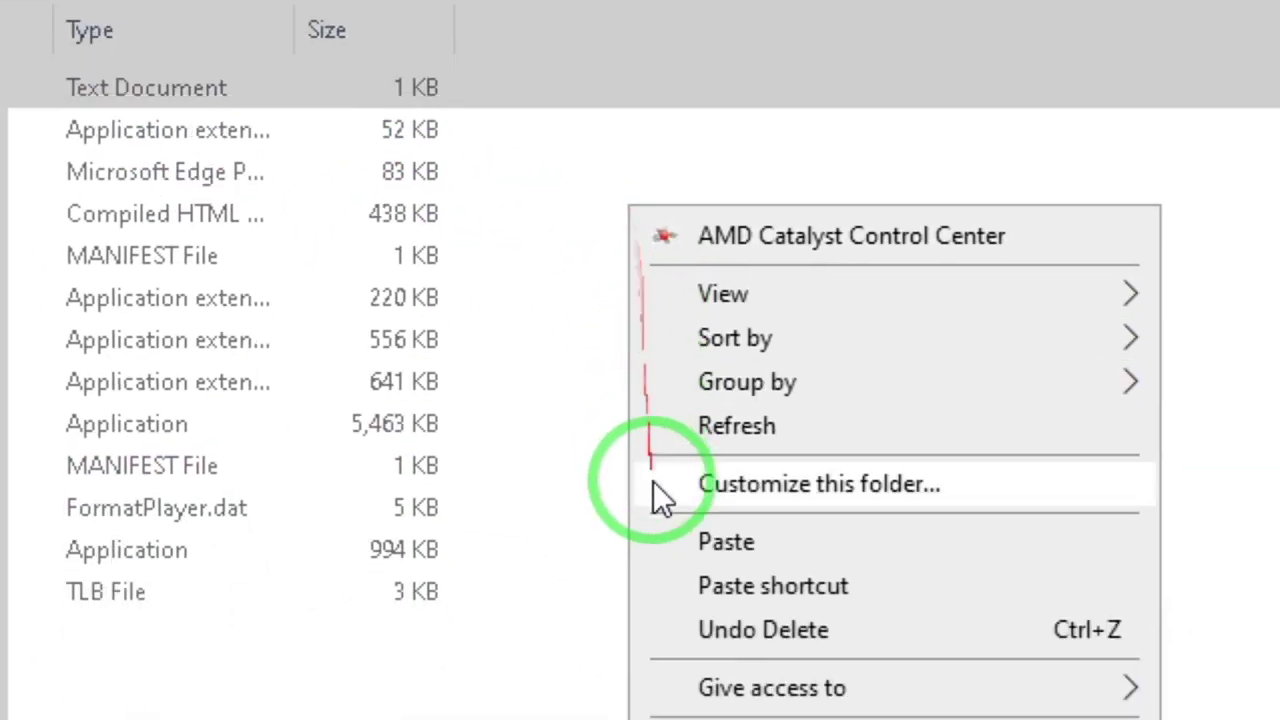
{"action": "left_click", "coordinate": [677, 555]}
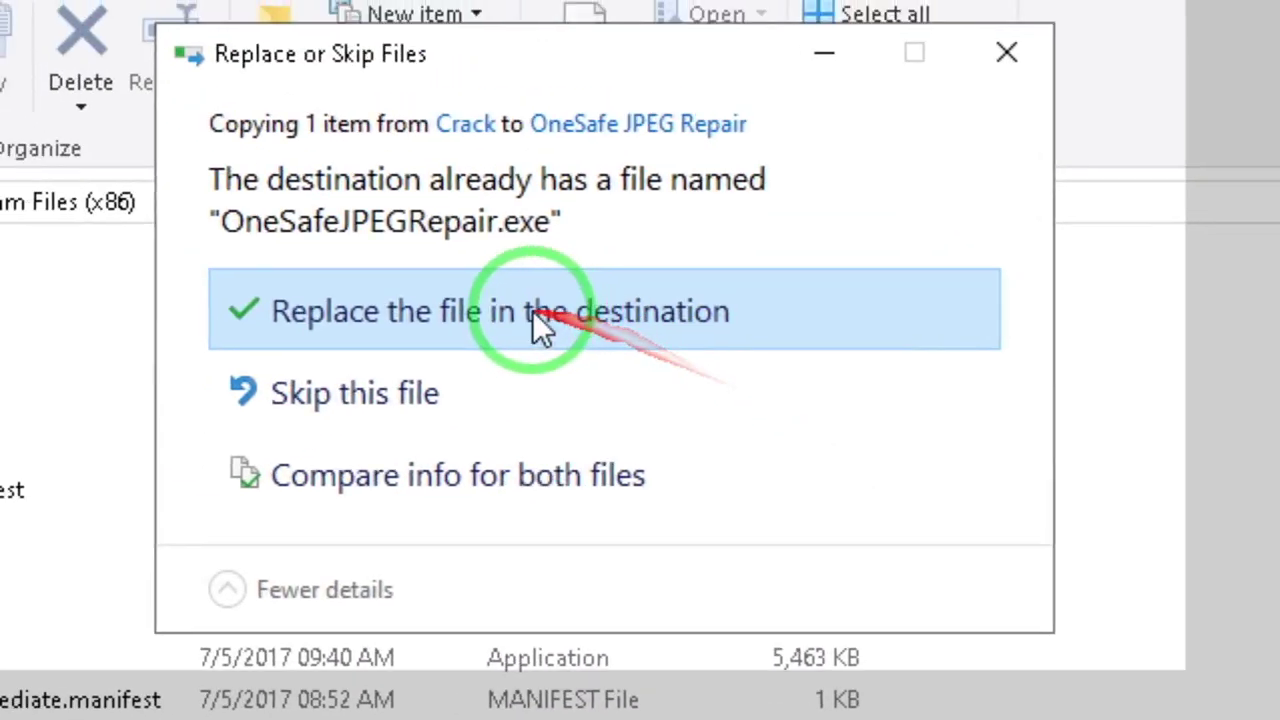
{"action": "left_click", "coordinate": [632, 365]}
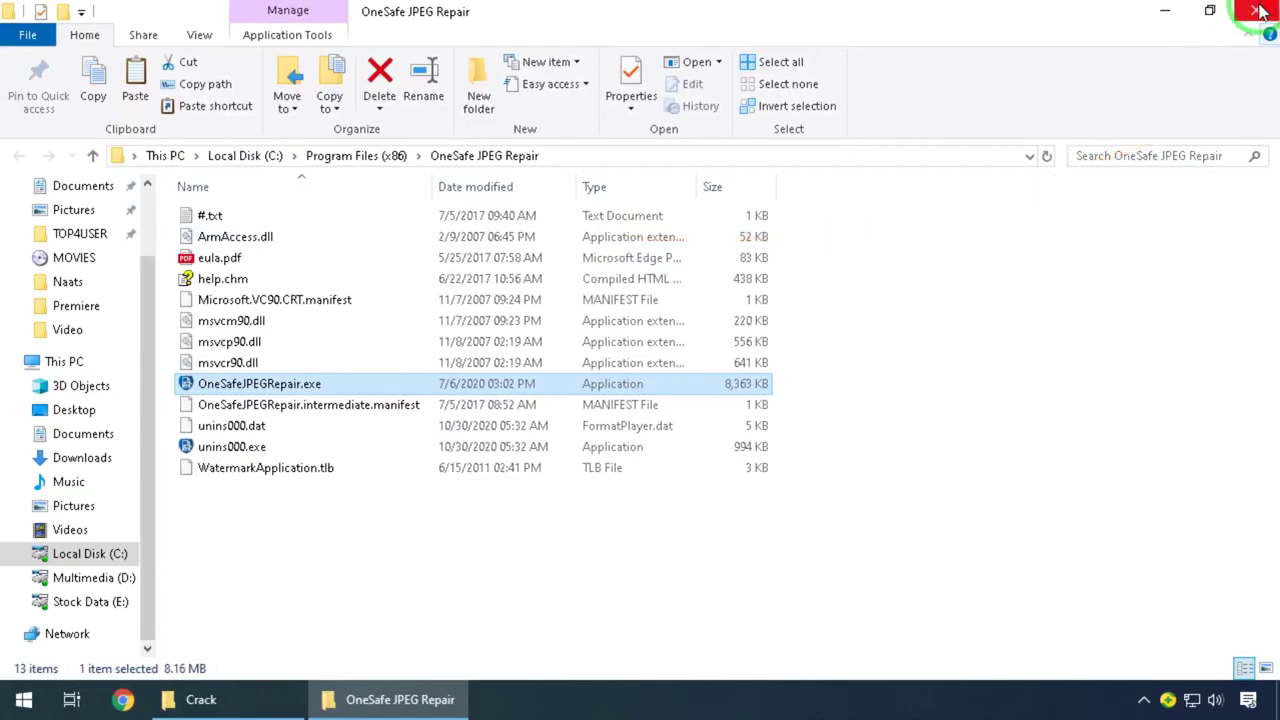
{"action": "left_click", "coordinate": [1257, 11]}
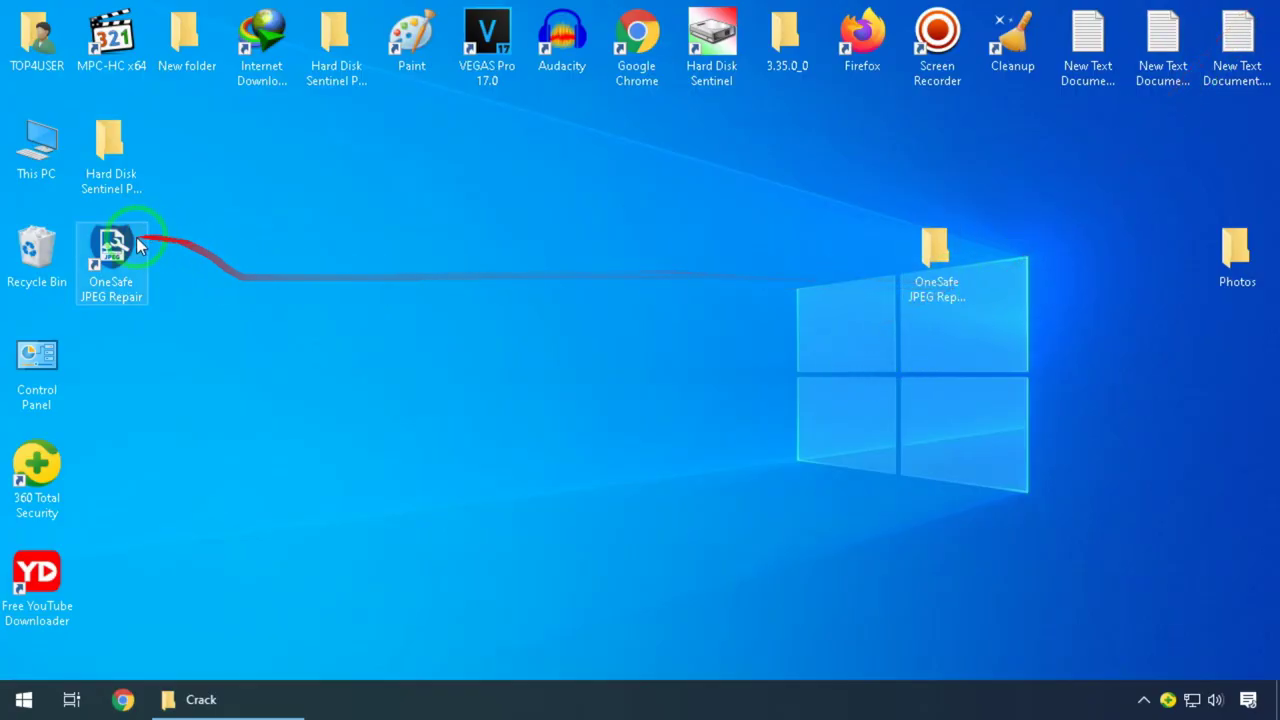
Step: Place the OneSafe JPEG Repair shortcut and the Photos folder side by side on the desktop, and open the Photos folder
{"action": "left_click_drag", "start_coordinate": [325, 240], "coordinate": [451, 242]}
{"action": "left_click_drag", "start_coordinate": [935, 250], "coordinate": [1236, 158]}
{"action": "left_click_drag", "start_coordinate": [1236, 257], "coordinate": [508, 266]}
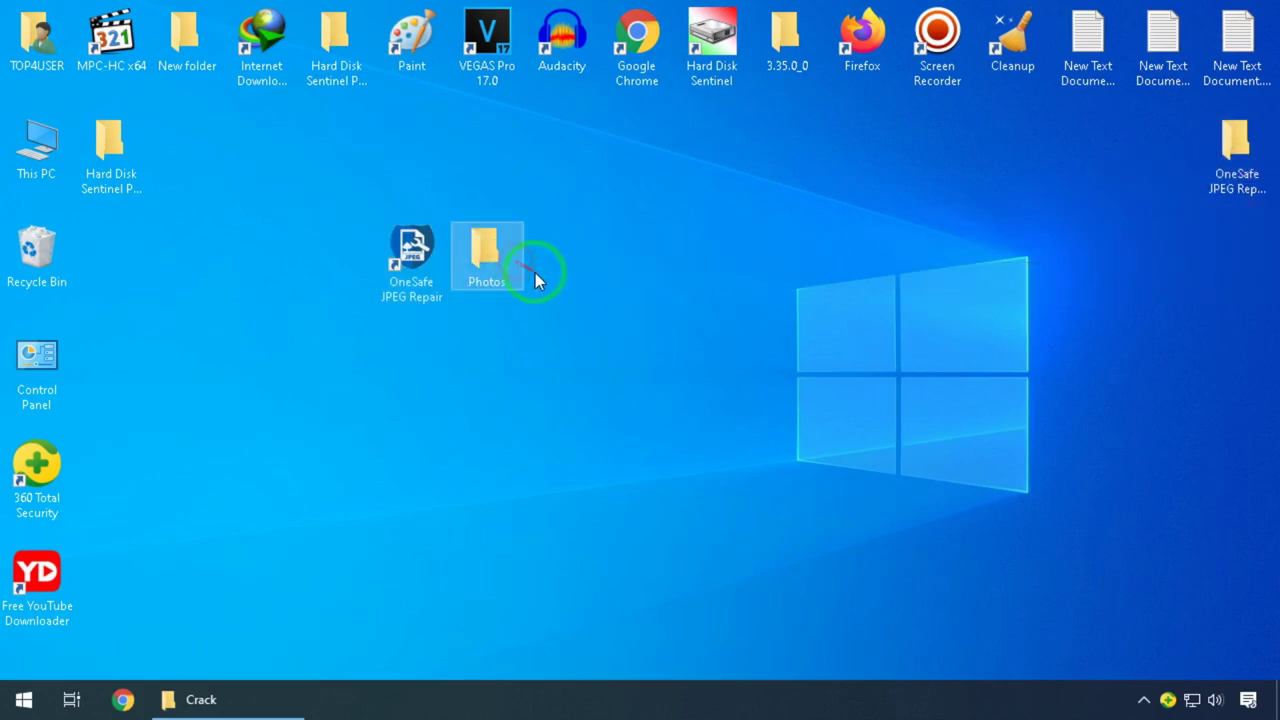
{"action": "double_click", "coordinate": [492, 271]}
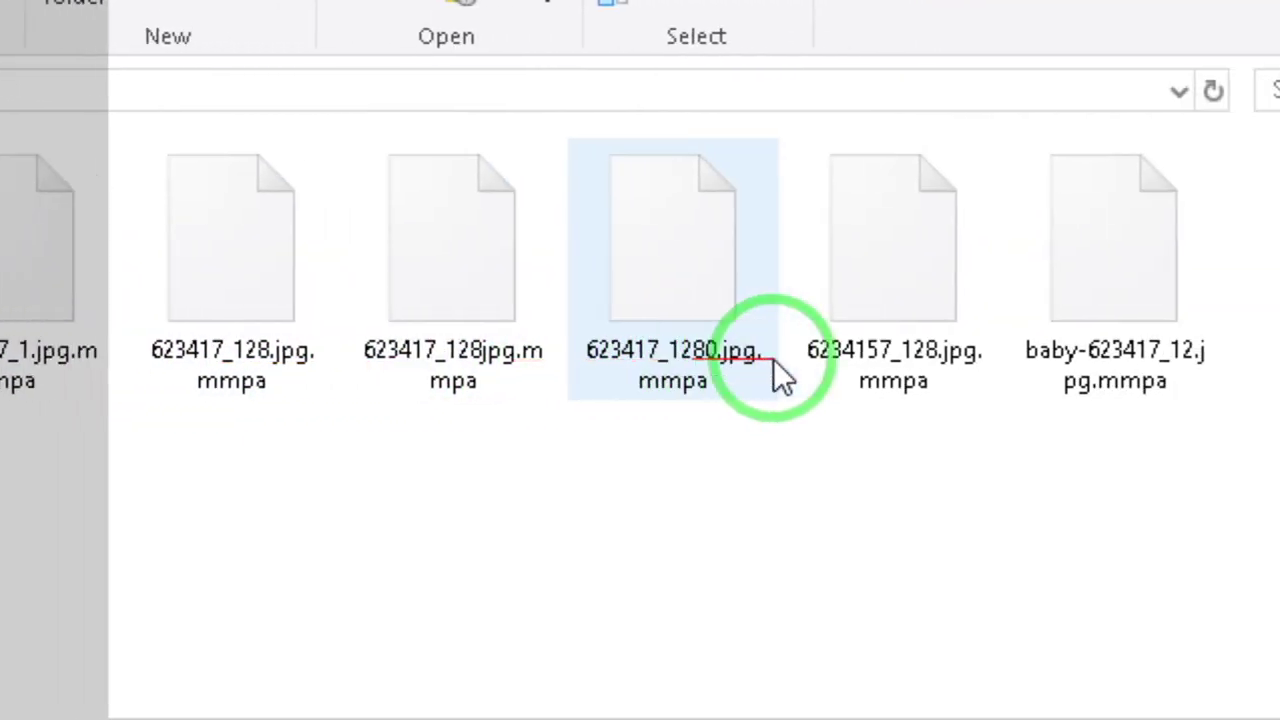
{"action": "mouse_move", "coordinate": [729, 361]}
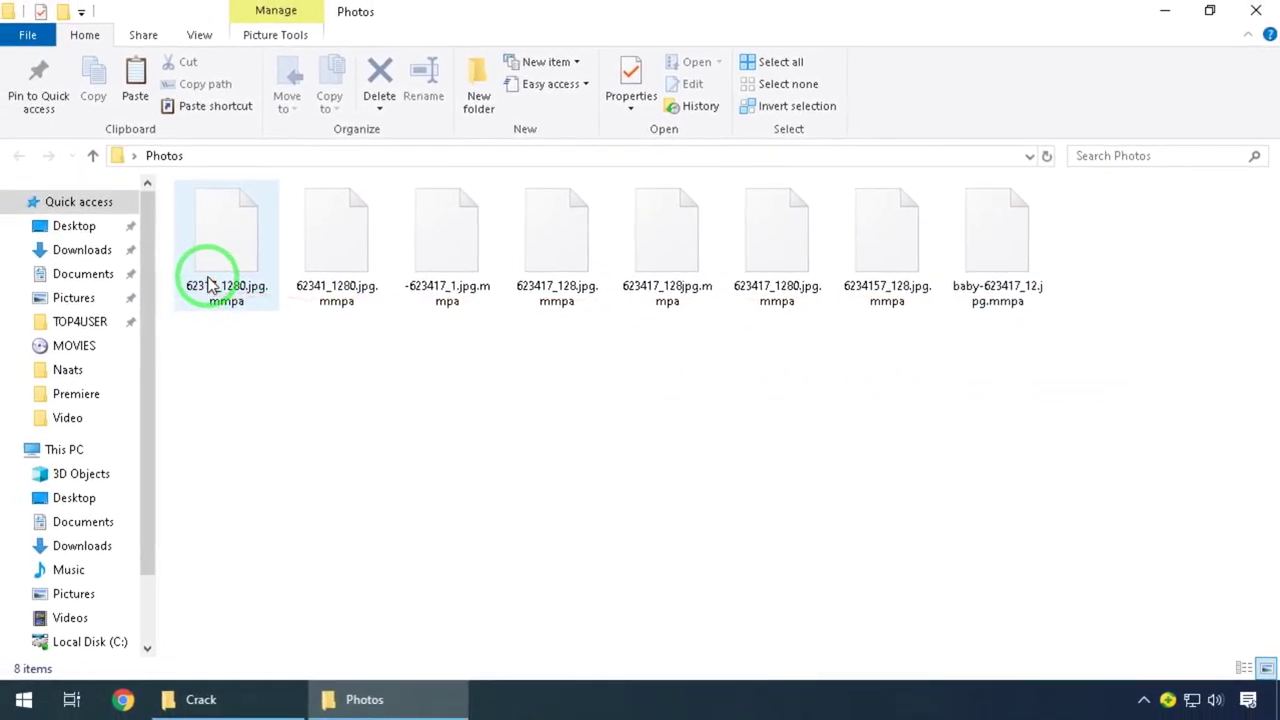
Step: Rename 62317_1280.jpg.mmpa as 62317_1280.jpg, accepting the extension change
{"action": "left_click", "coordinate": [208, 278]}
{"action": "right_click", "coordinate": [210, 285]}
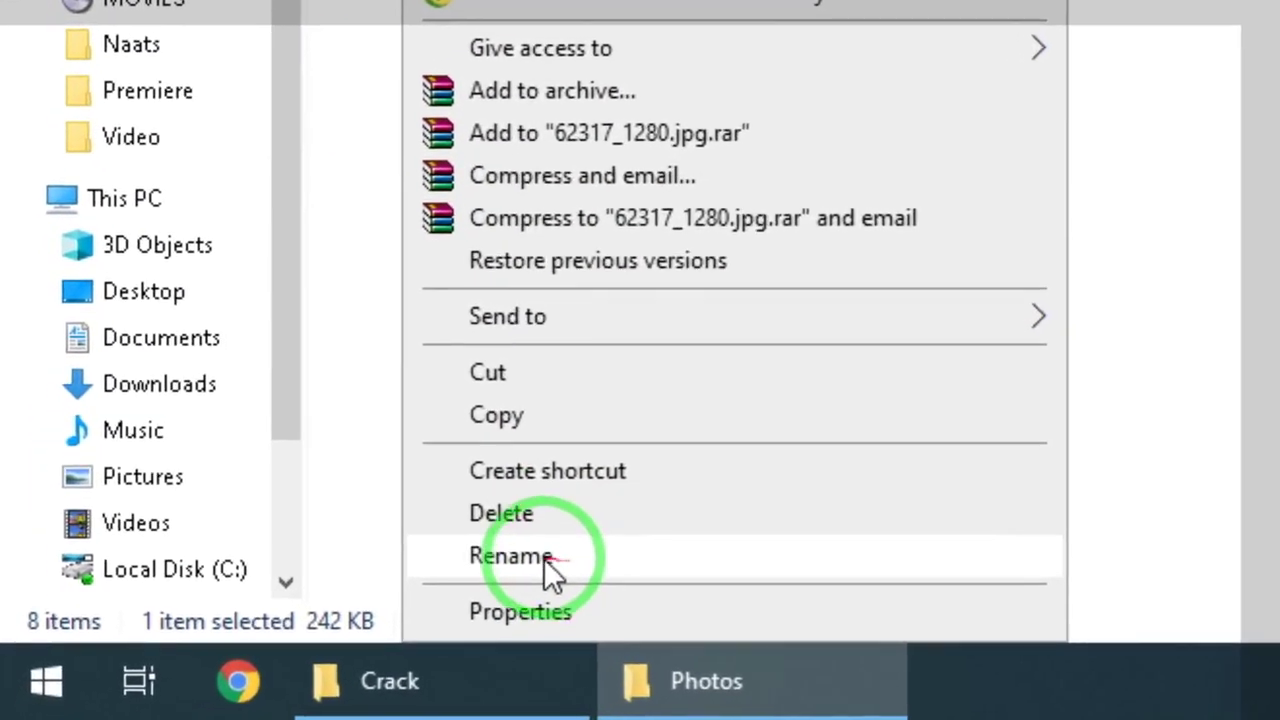
{"action": "left_click", "coordinate": [435, 600]}
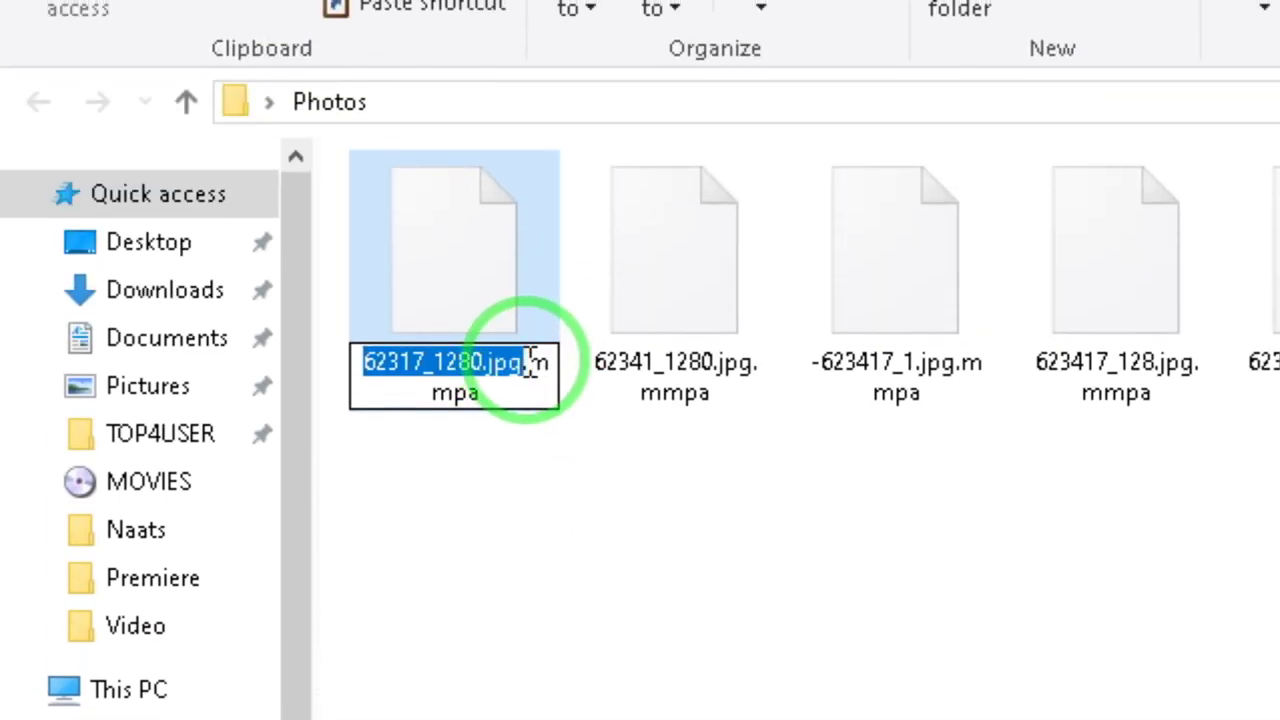
{"action": "left_click", "coordinate": [523, 360]}
{"action": "key", "text": "Delete"}
{"action": "key", "text": "Delete"}
{"action": "key", "text": "Delete"}
{"action": "key", "text": "Delete"}
{"action": "key", "text": "Delete"}
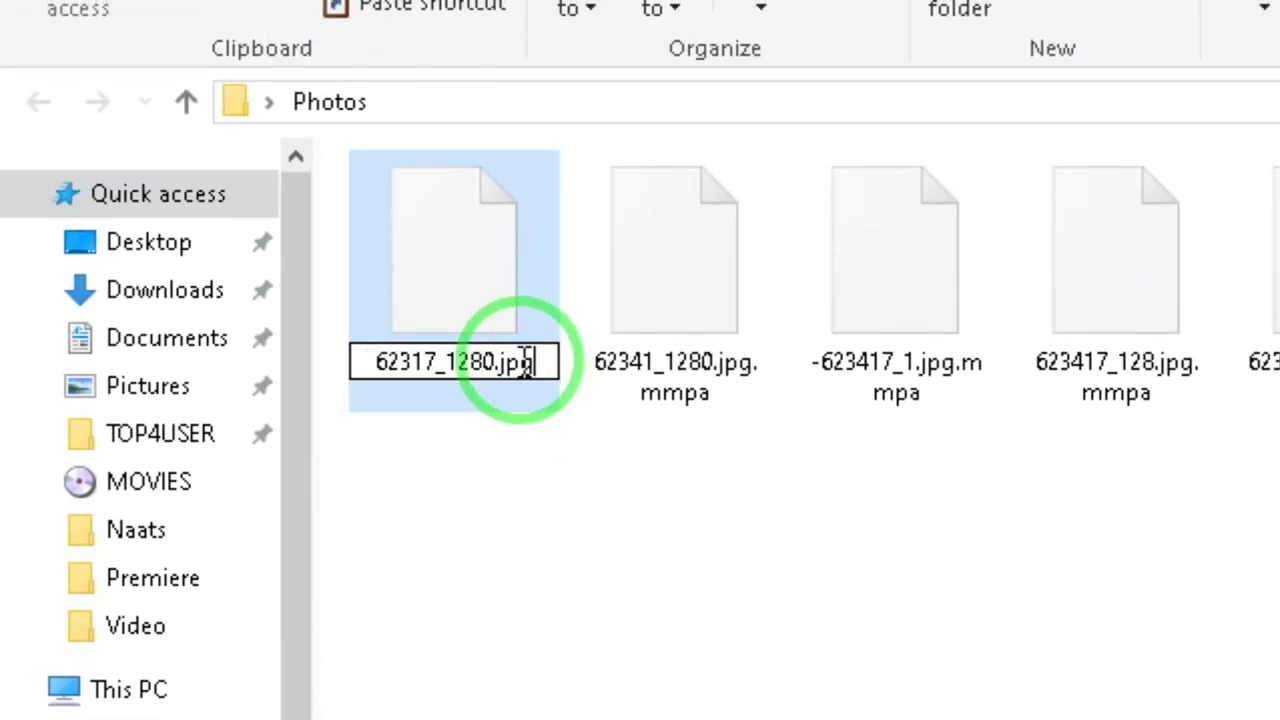
{"action": "key", "text": "Return"}
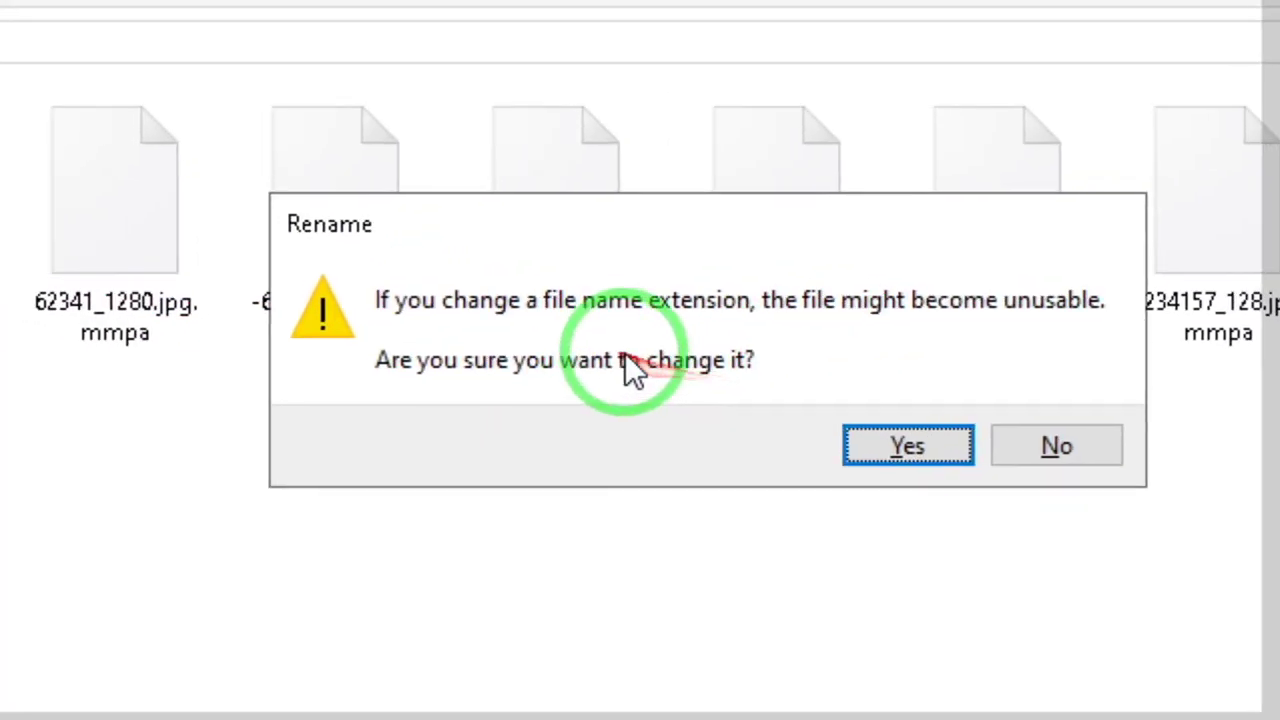
{"action": "left_click", "coordinate": [908, 446]}
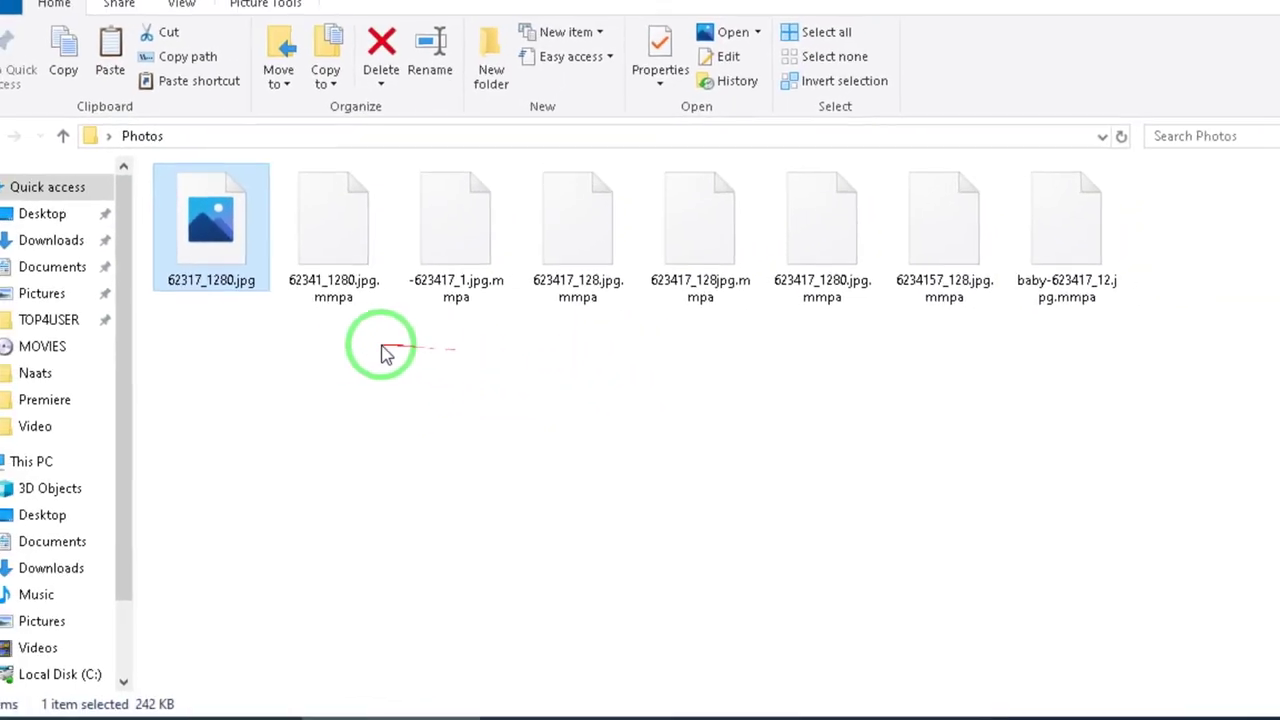
Step: Remove the .mmpa extension from 62341_1280.jpg.mmpa and -623417_1.jpg.mmpa
{"action": "left_click", "coordinate": [338, 238]}
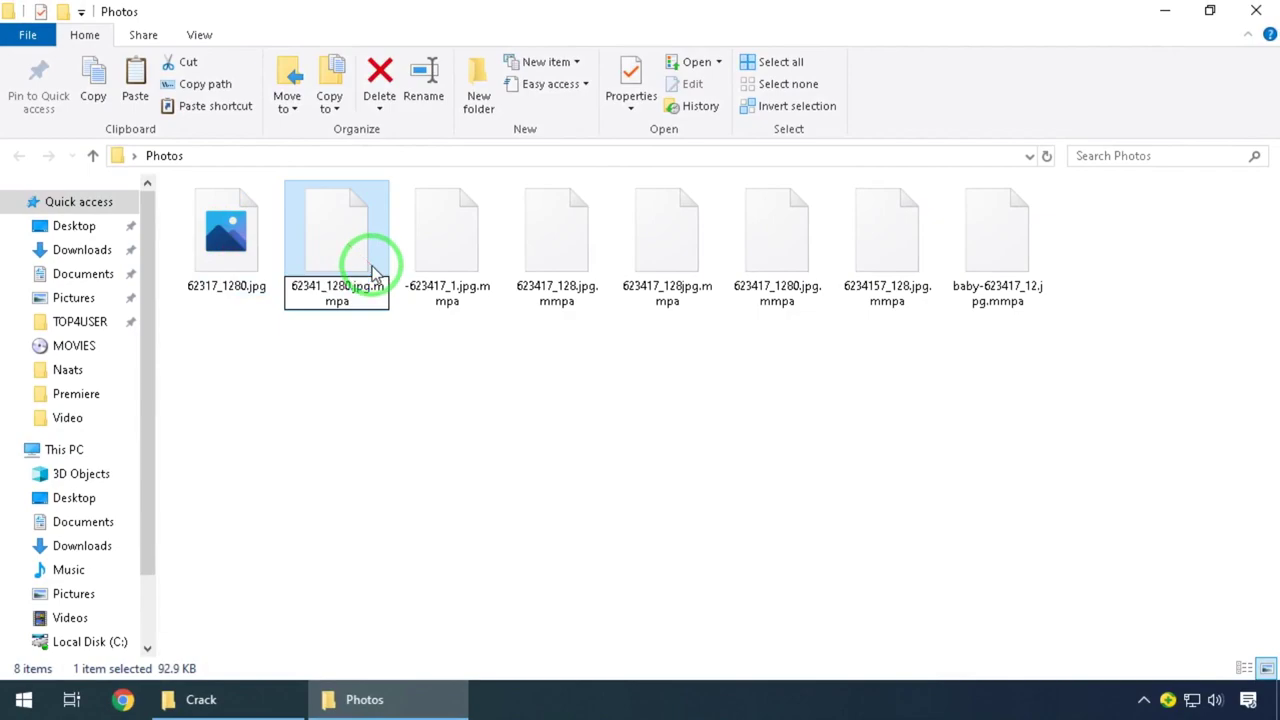
{"action": "left_click", "coordinate": [436, 264]}
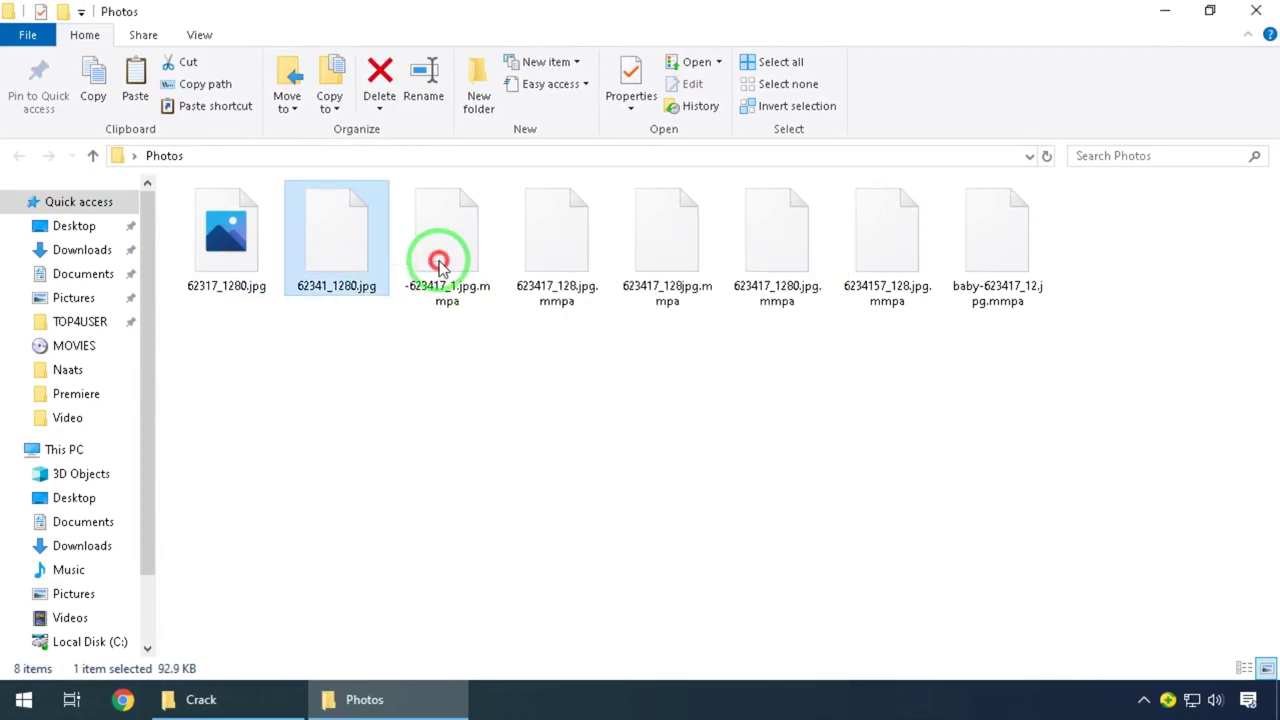
{"action": "key", "text": "F2"}
{"action": "key", "text": "Delete"}
{"action": "key", "text": "Delete"}
Step: Remove the .mmpa extension from 623417_128.jpg.mmpa and 623417_128jpg.mmpa
{"action": "left_click", "coordinate": [546, 264]}
{"action": "key", "text": "F2"}
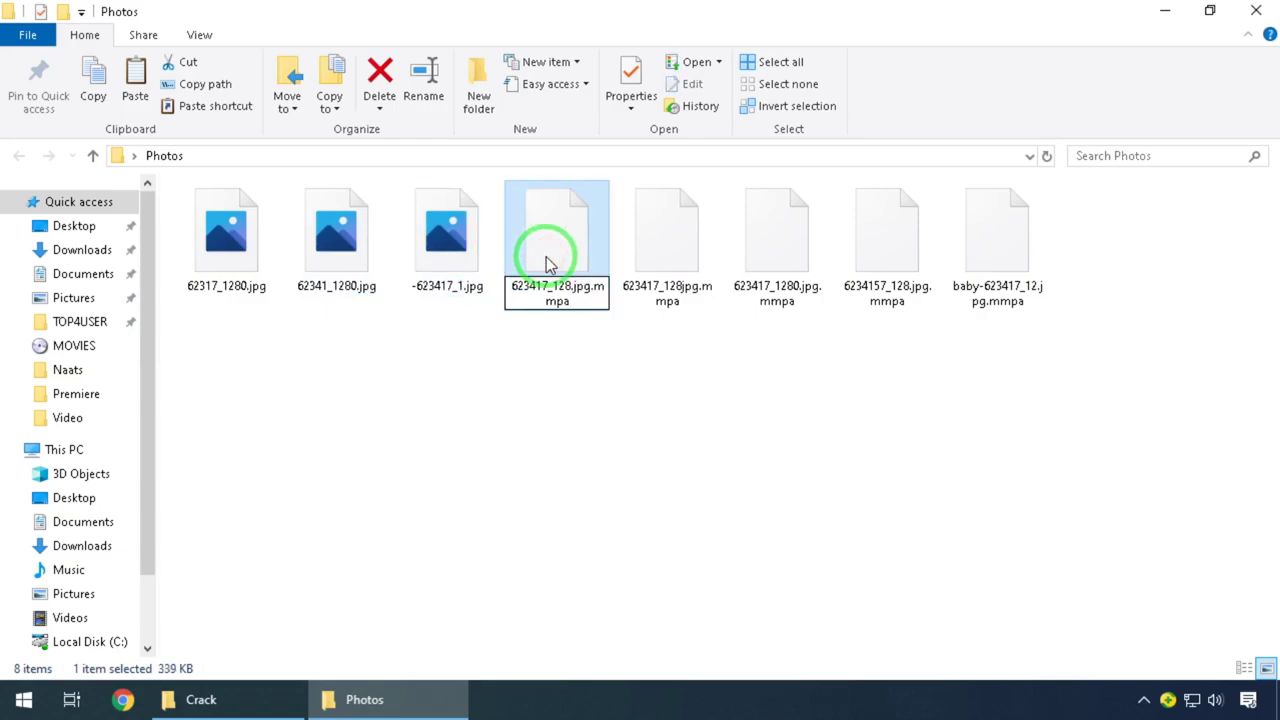
{"action": "left_click", "coordinate": [668, 255]}
{"action": "key", "text": "F2"}
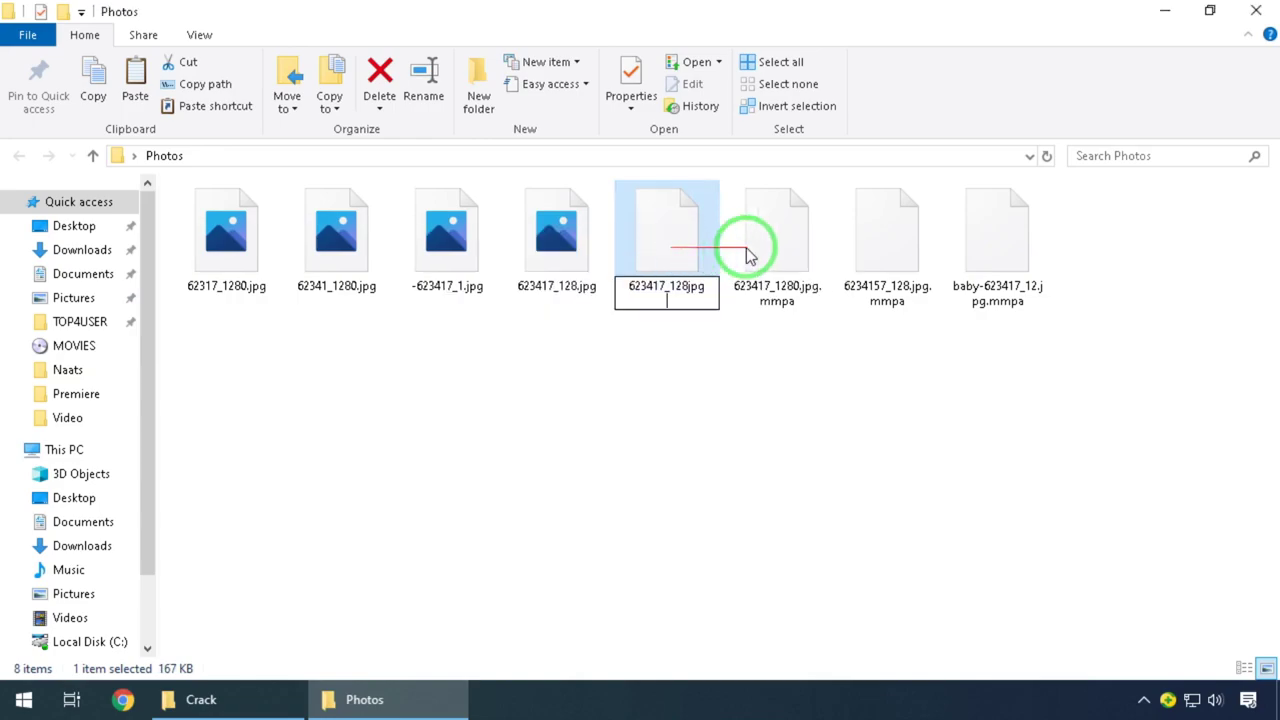
Step: Rename 623417_1280.jpg.mmpa as 623417_1280.jpg, accepting the extension change
{"action": "left_click", "coordinate": [775, 255]}
{"action": "key", "text": "F2"}
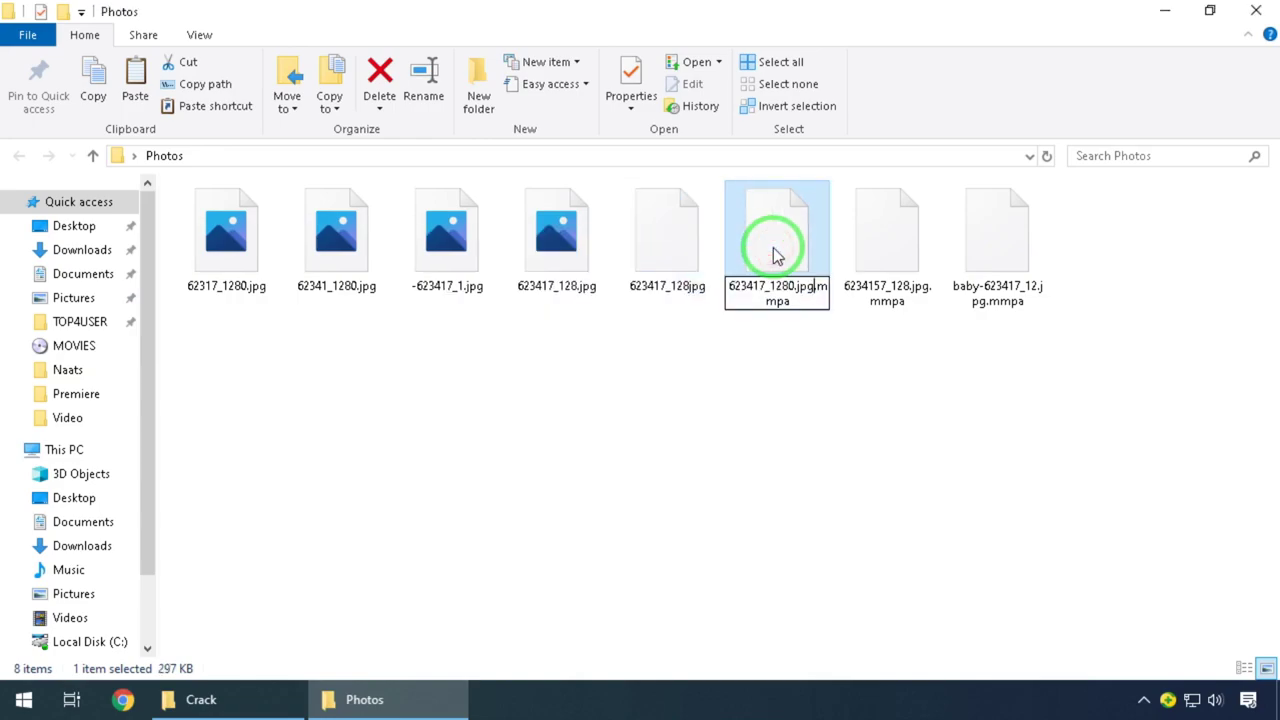
{"action": "key", "text": "Delete"}
{"action": "key", "text": "Delete"}
{"action": "key", "text": "Delete"}
{"action": "key", "text": "Delete"}
{"action": "key", "text": "Return"}
{"action": "key", "text": "Return"}
Step: Rename the extensionless file 623417_128jpg as 623417_128 (2).jpg
{"action": "left_click", "coordinate": [668, 255]}
{"action": "key", "text": "F2"}
{"action": "key", "text": "Return"}
{"action": "key", "text": "Return"}
Step: Remove the .mmpa extension from 6234157_128.jpg.mmpa and baby-623417_12.jpg.mmpa
{"action": "left_click", "coordinate": [887, 265]}
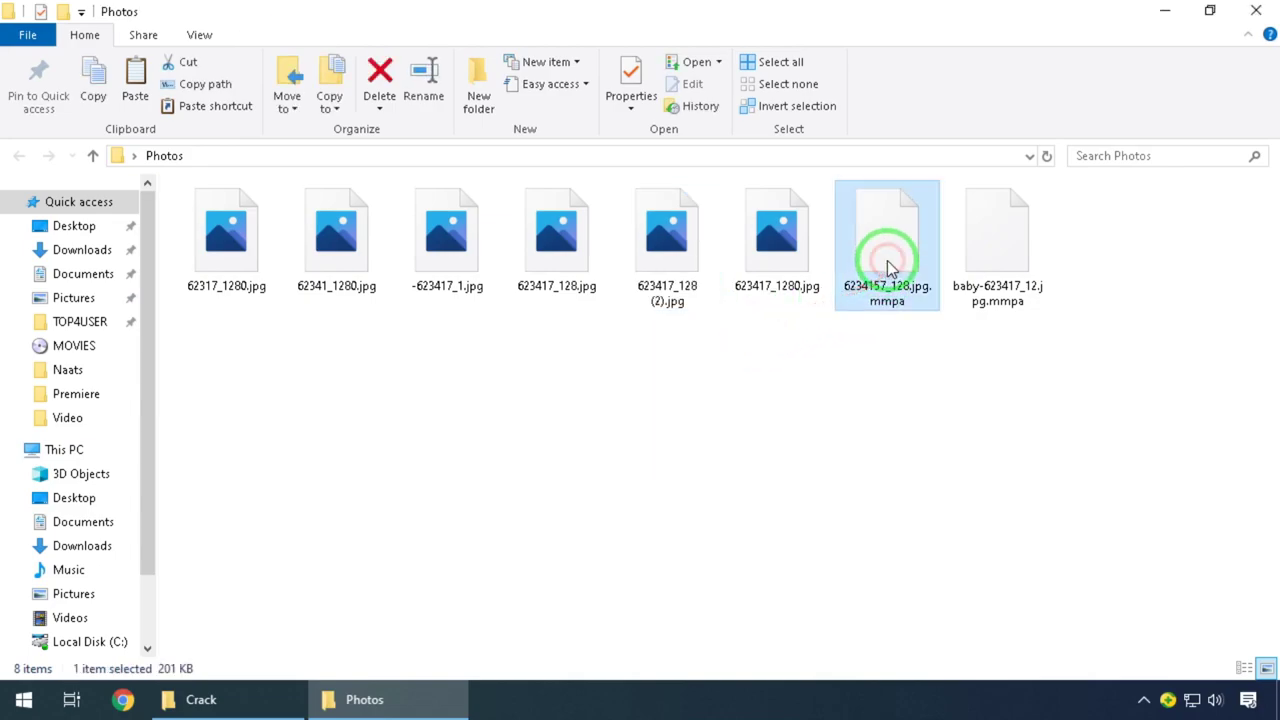
{"action": "left_click", "coordinate": [924, 286]}
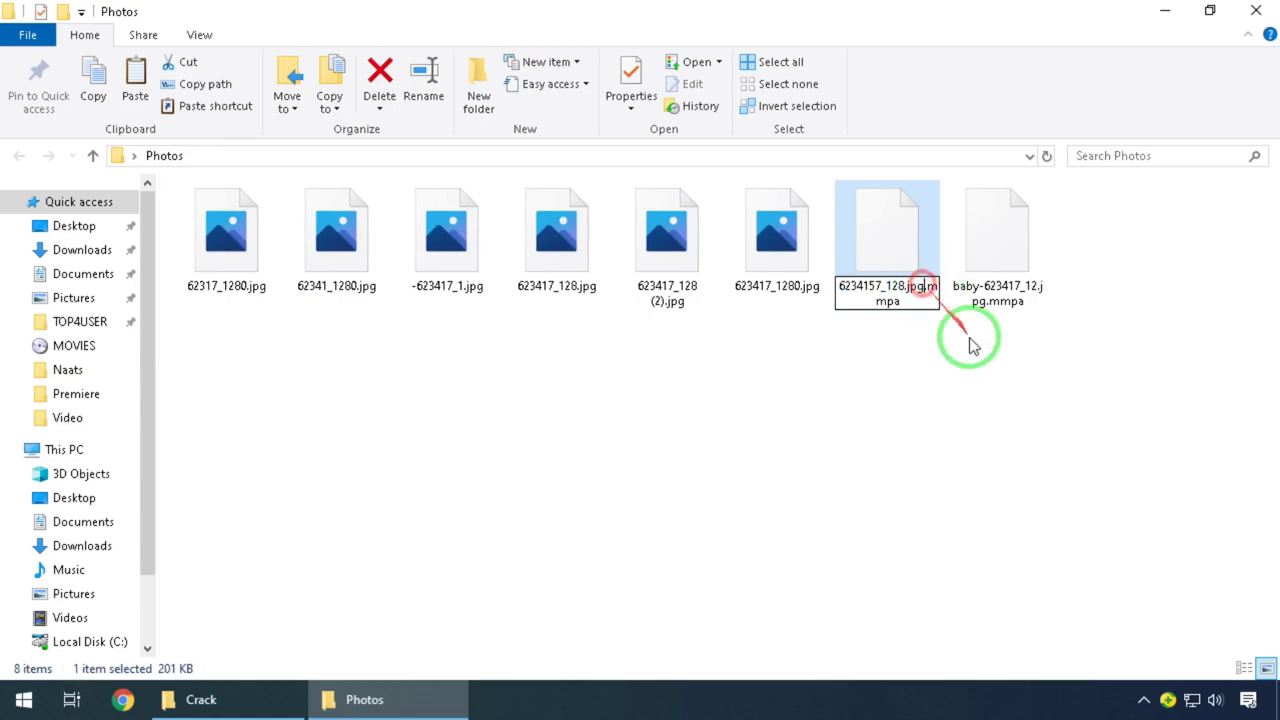
{"action": "key", "text": "Return"}
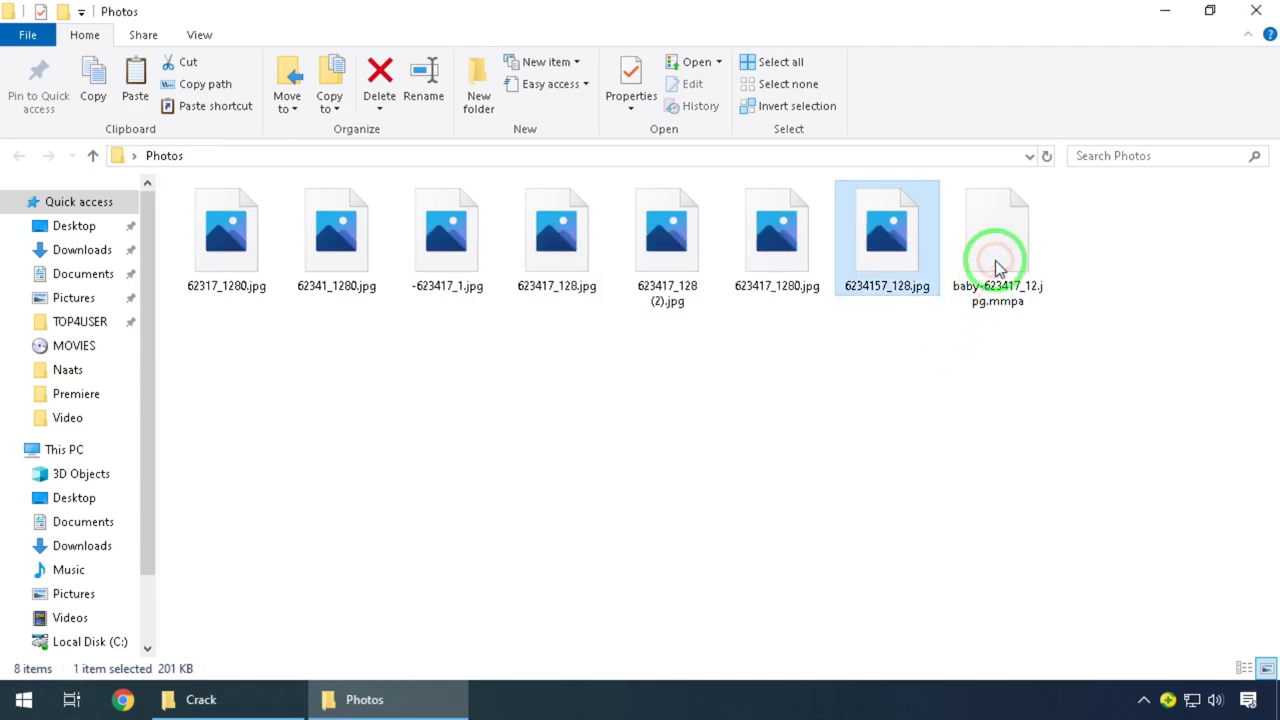
{"action": "left_click", "coordinate": [994, 265]}
{"action": "key", "text": "F2"}
{"action": "key", "text": "Return"}
{"action": "key", "text": "Return"}
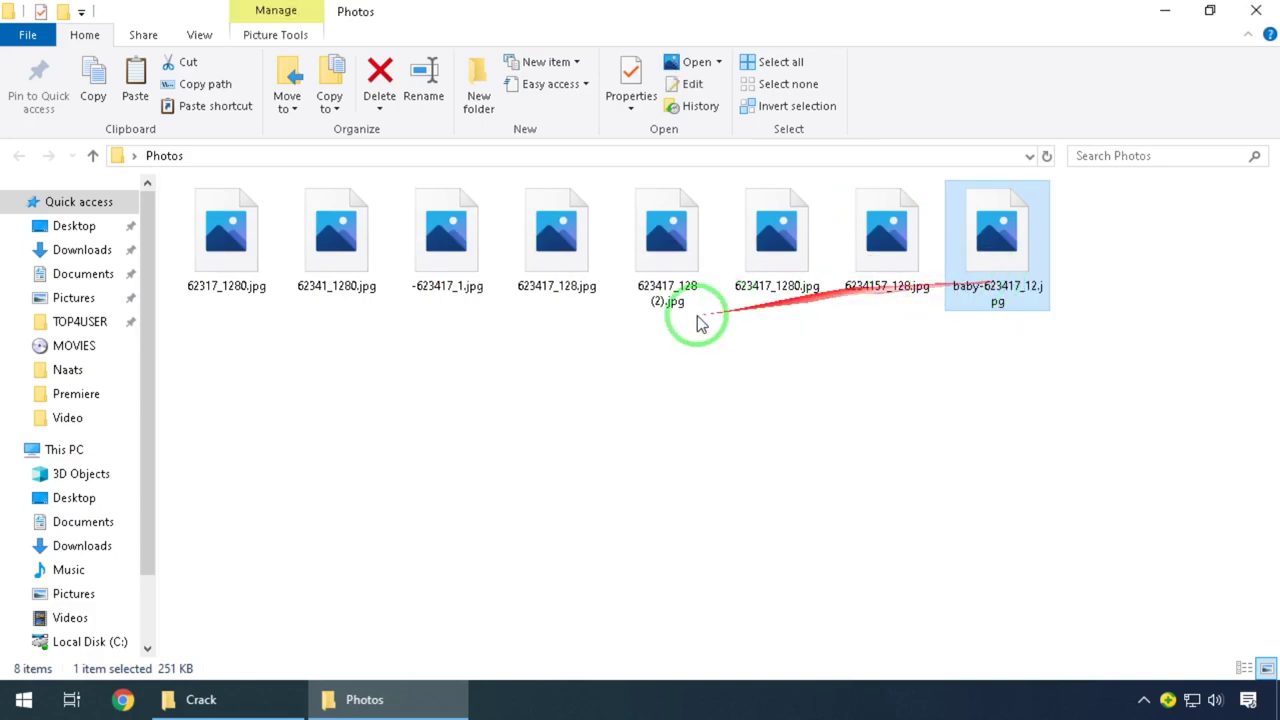
Step: Minimize the Photos folder, launch OneSafe JPEG Repair from the desktop, and reposition its window
{"action": "left_click", "coordinate": [1163, 12]}
{"action": "left_click", "coordinate": [389, 257]}
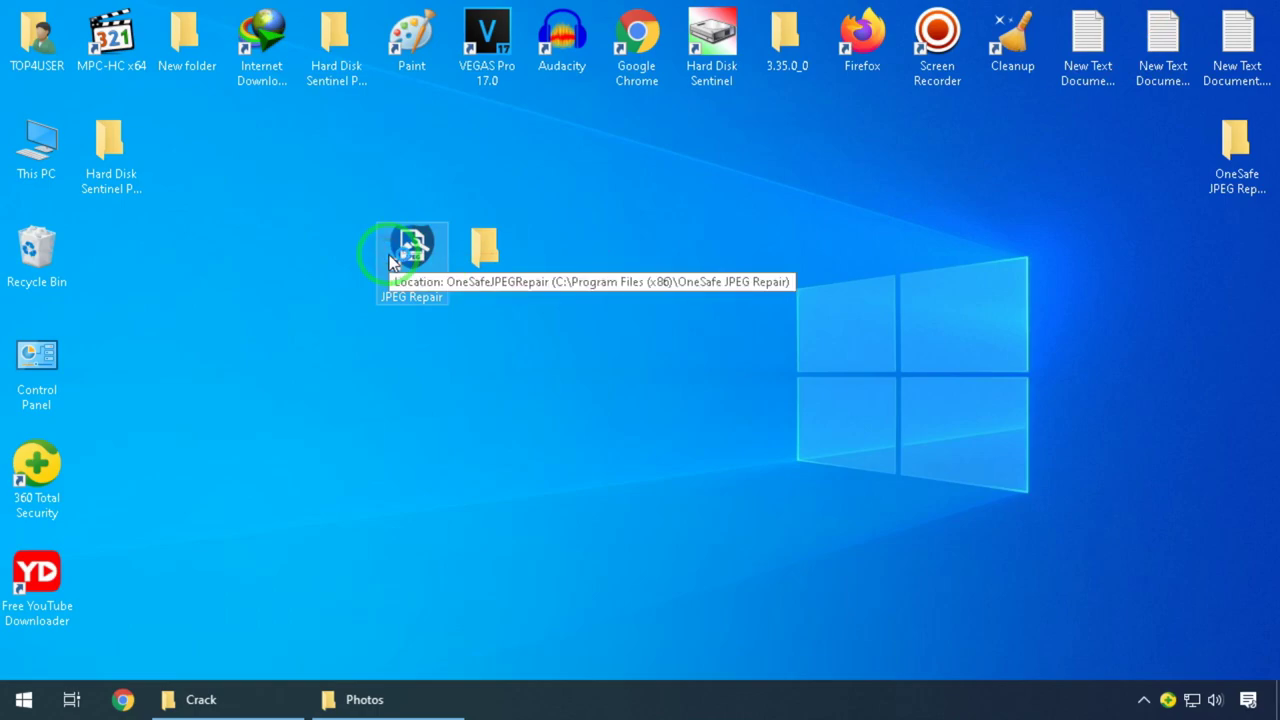
{"action": "double_click", "coordinate": [389, 257]}
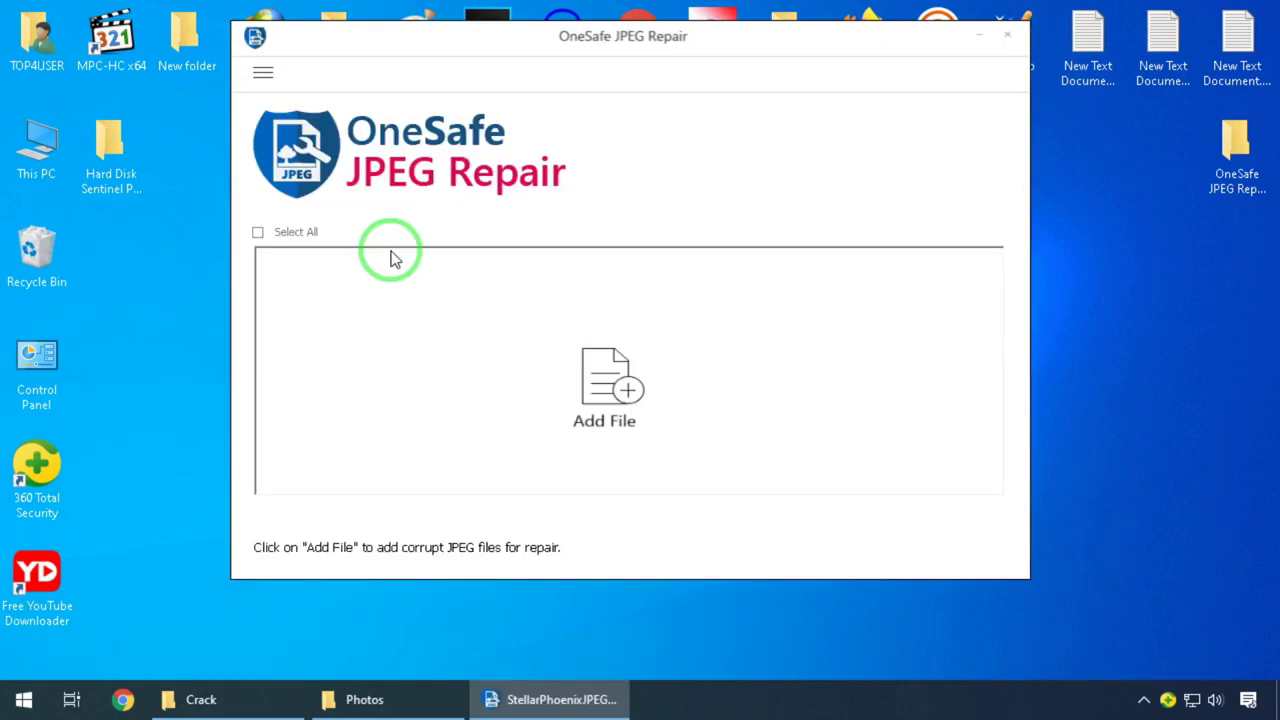
{"action": "left_click", "coordinate": [500, 52]}
{"action": "left_click_drag", "start_coordinate": [500, 52], "coordinate": [557, 62]}
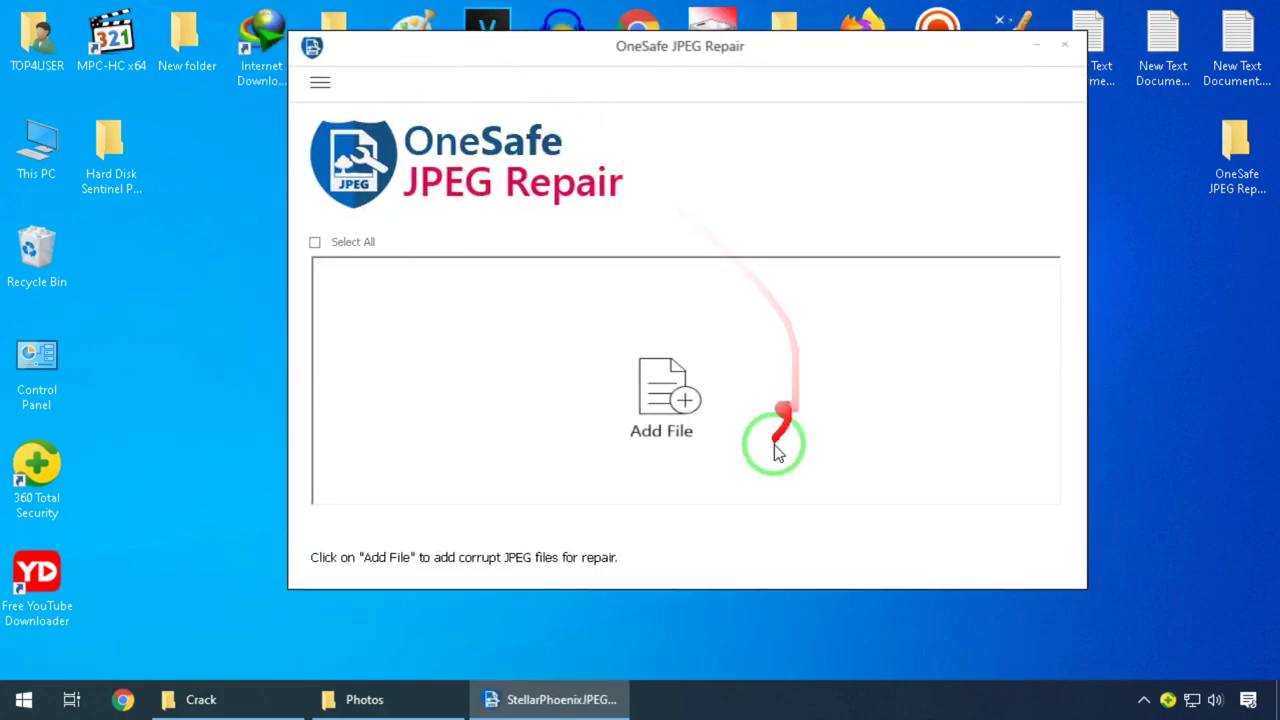
Step: Add all eight JPG files from the desktop Photos folder to the repair list
{"action": "left_click", "coordinate": [677, 388]}
{"action": "left_click", "coordinate": [680, 396]}
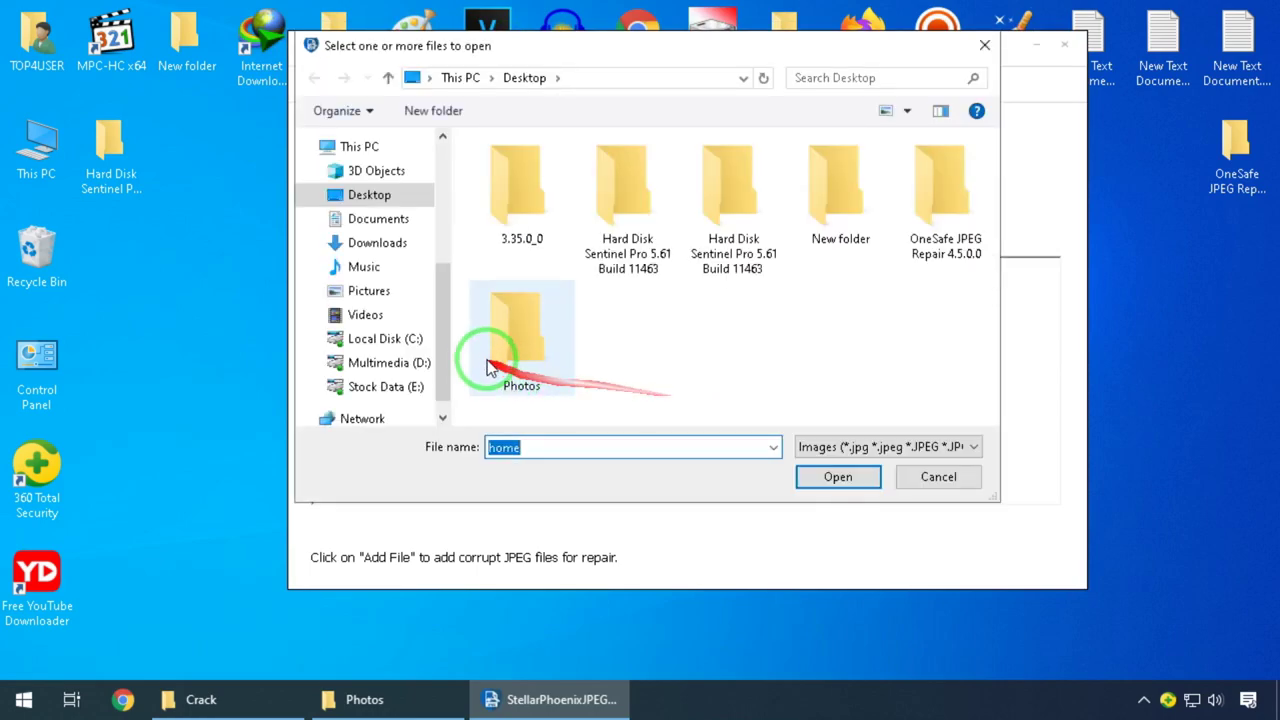
{"action": "double_click", "coordinate": [525, 340]}
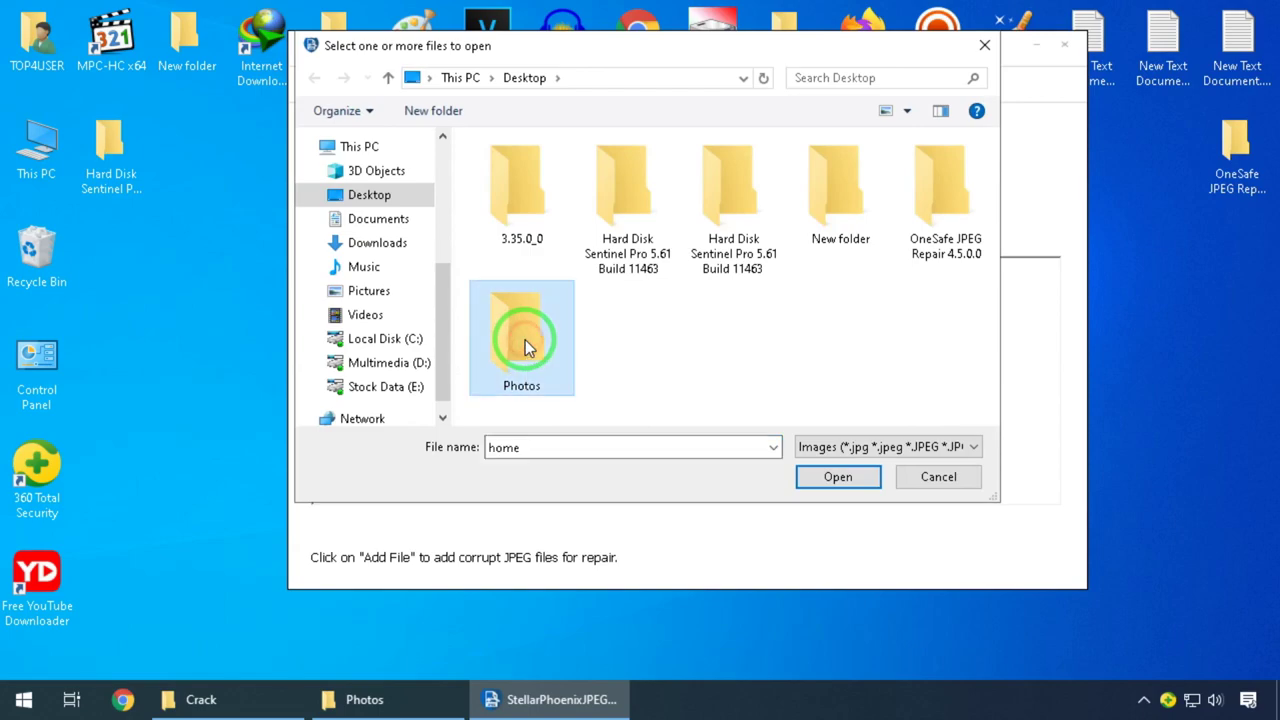
{"action": "left_click_drag", "start_coordinate": [500, 400], "coordinate": [1000, 194]}
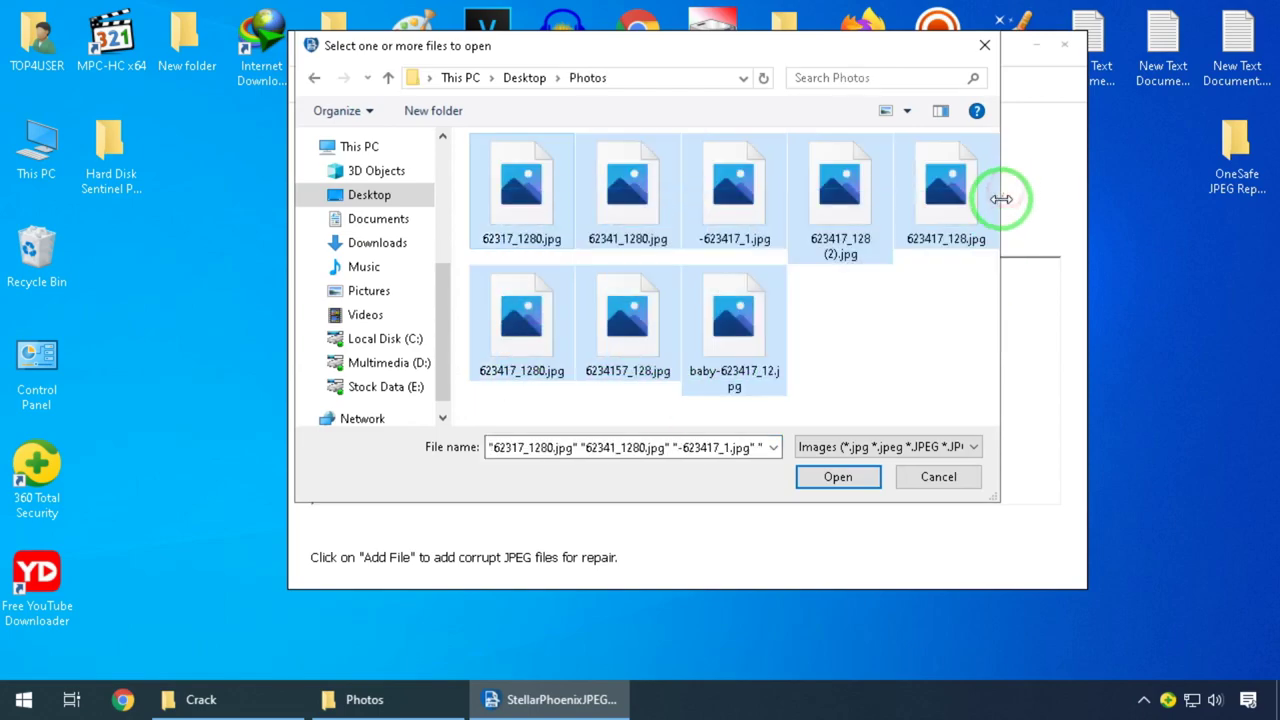
{"action": "left_click", "coordinate": [811, 484]}
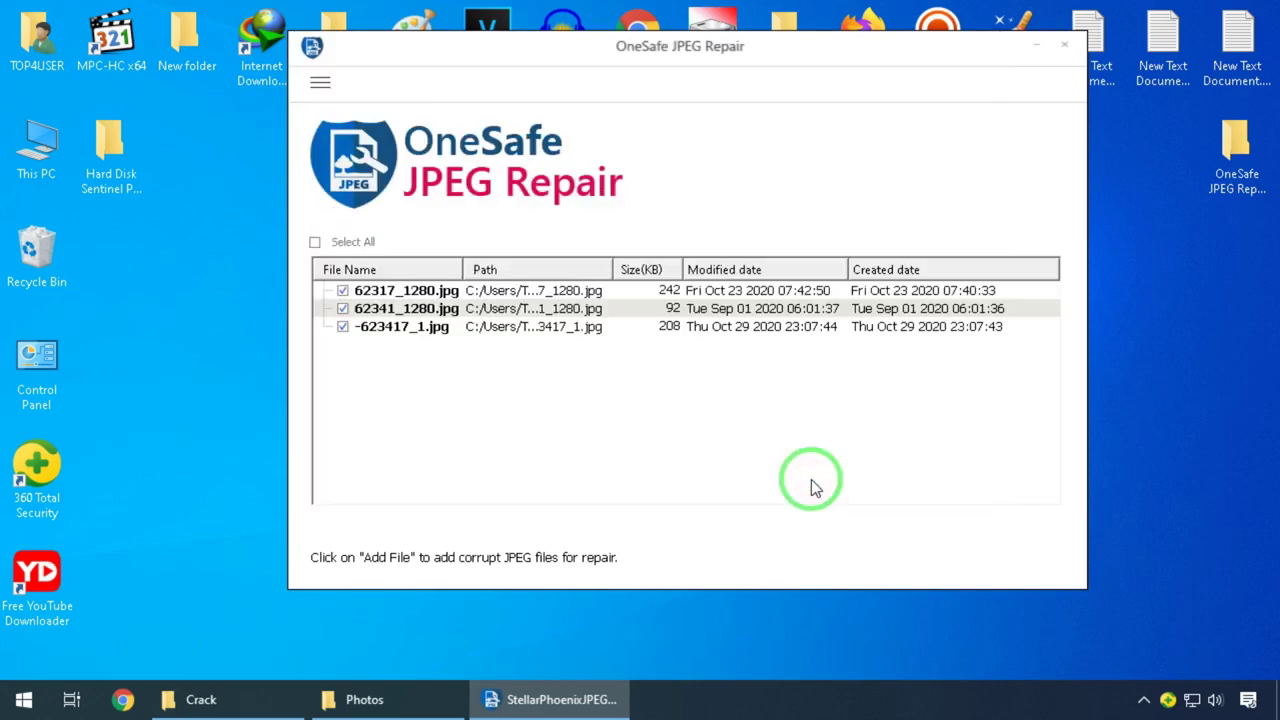
Step: Start the repair of all the listed JPEG files
{"action": "left_click", "coordinate": [1000, 556]}
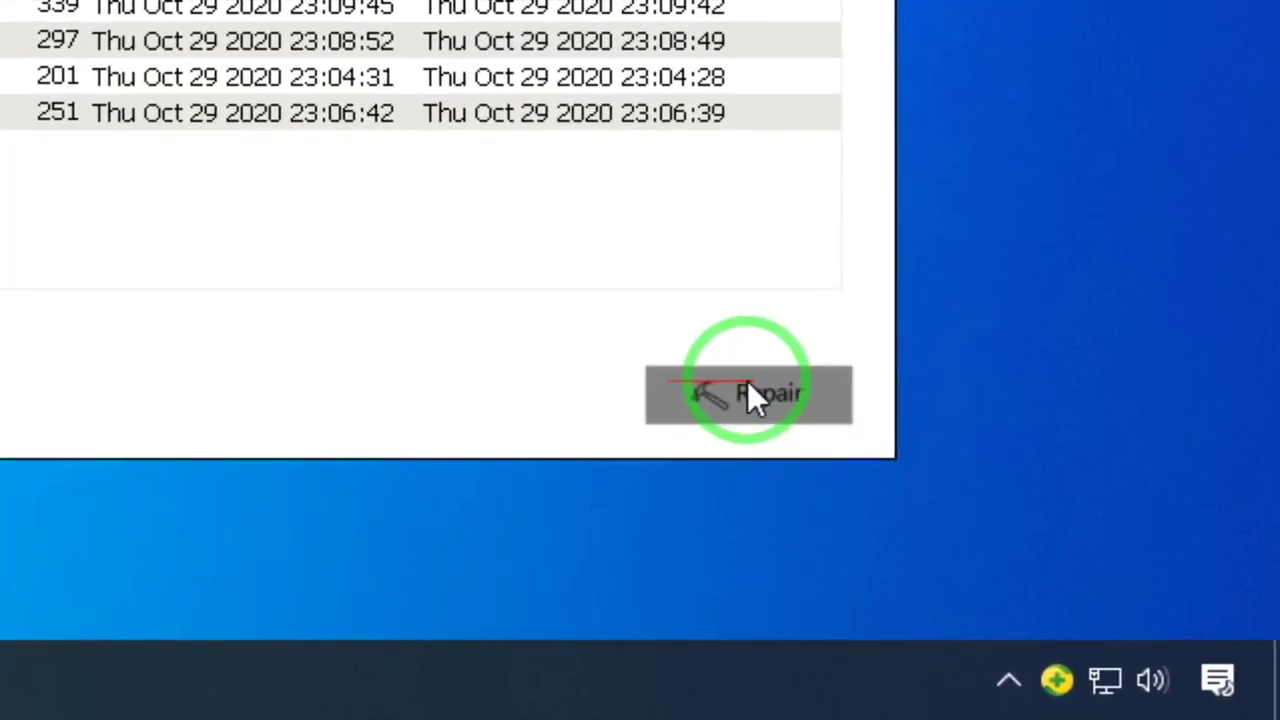
{"action": "left_click", "coordinate": [747, 380]}
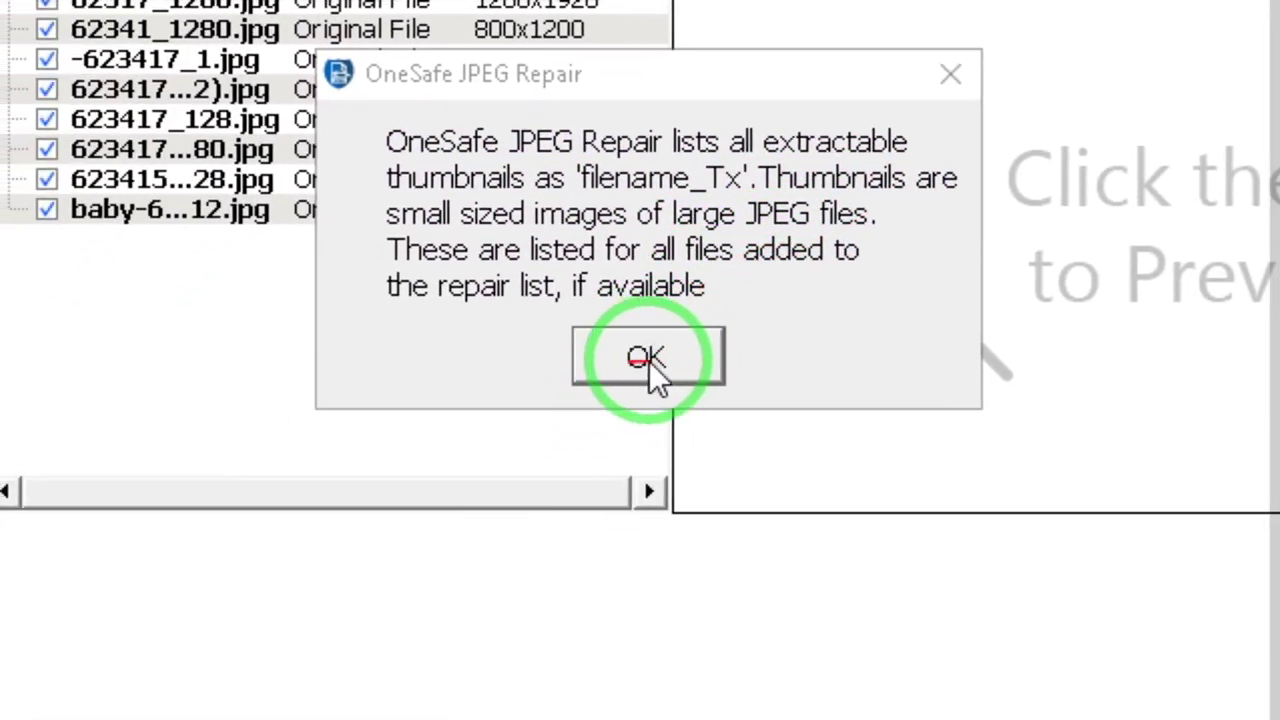
Step: Dismiss the thumbnail notice, start saving all the repaired JPEG files, and browse to Desktop for the destination
{"action": "left_click", "coordinate": [648, 360]}
{"action": "left_click", "coordinate": [651, 366]}
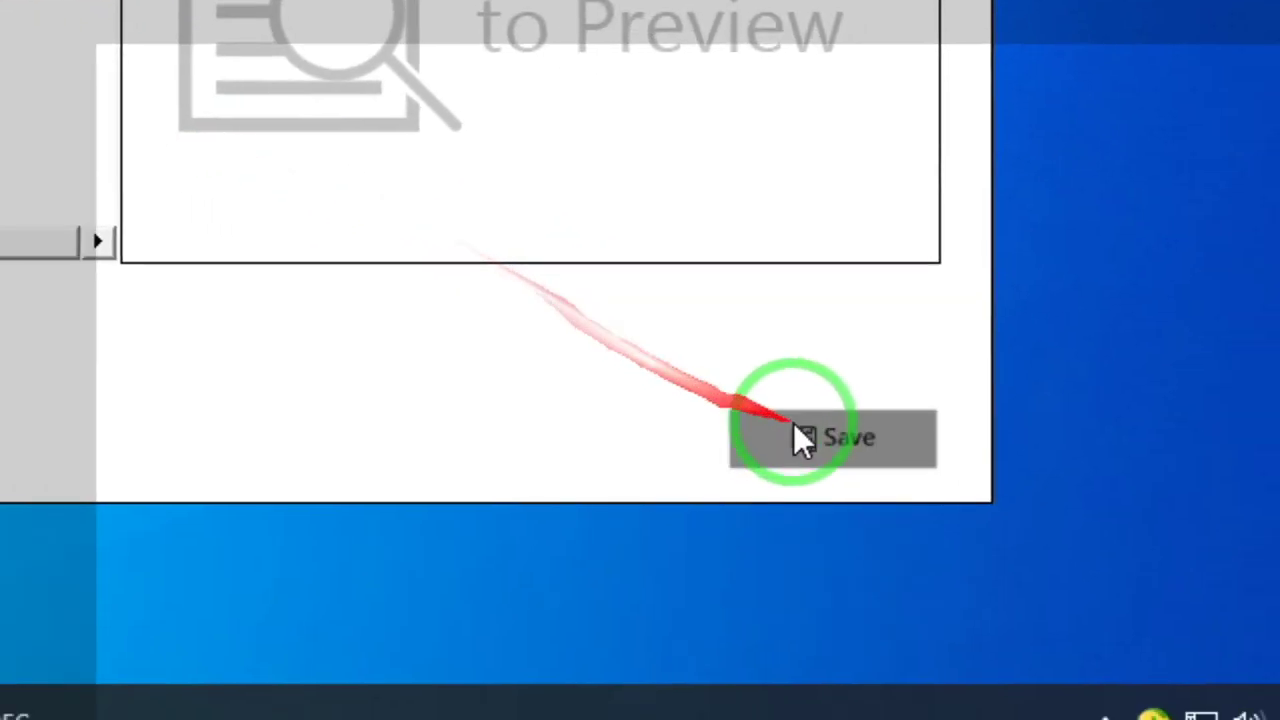
{"action": "left_click", "coordinate": [823, 440]}
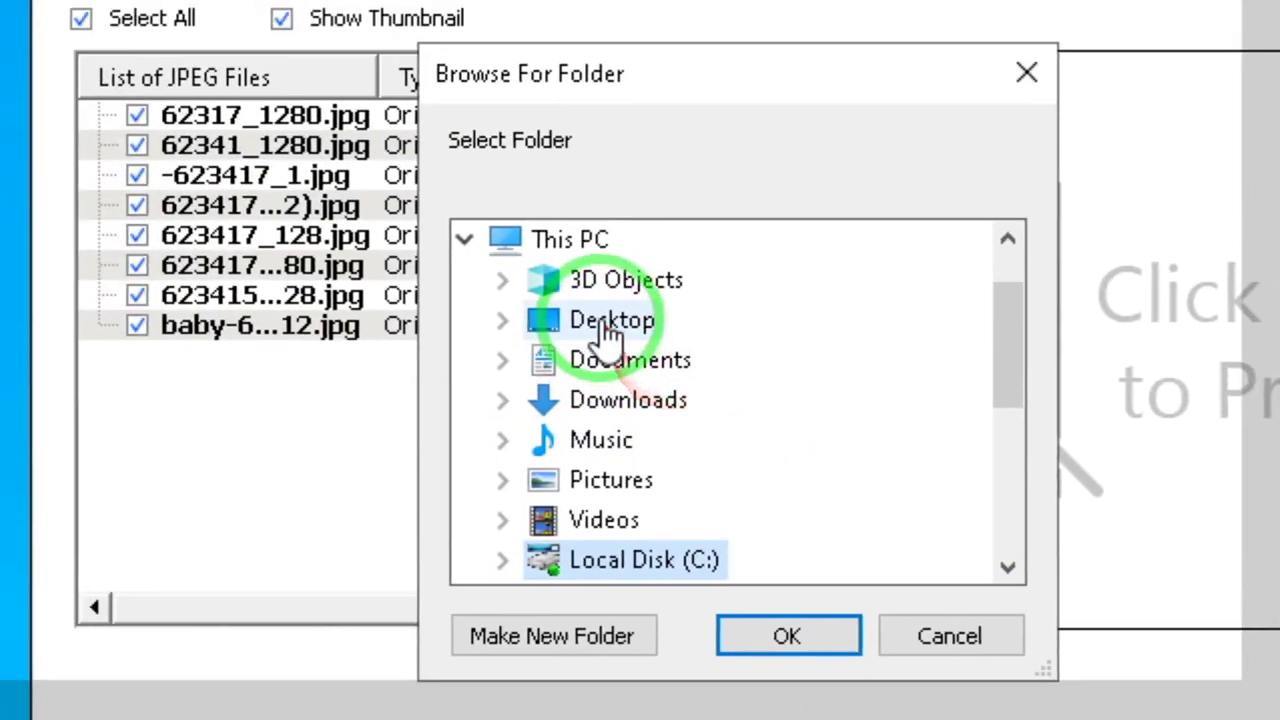
{"action": "left_click", "coordinate": [608, 322]}
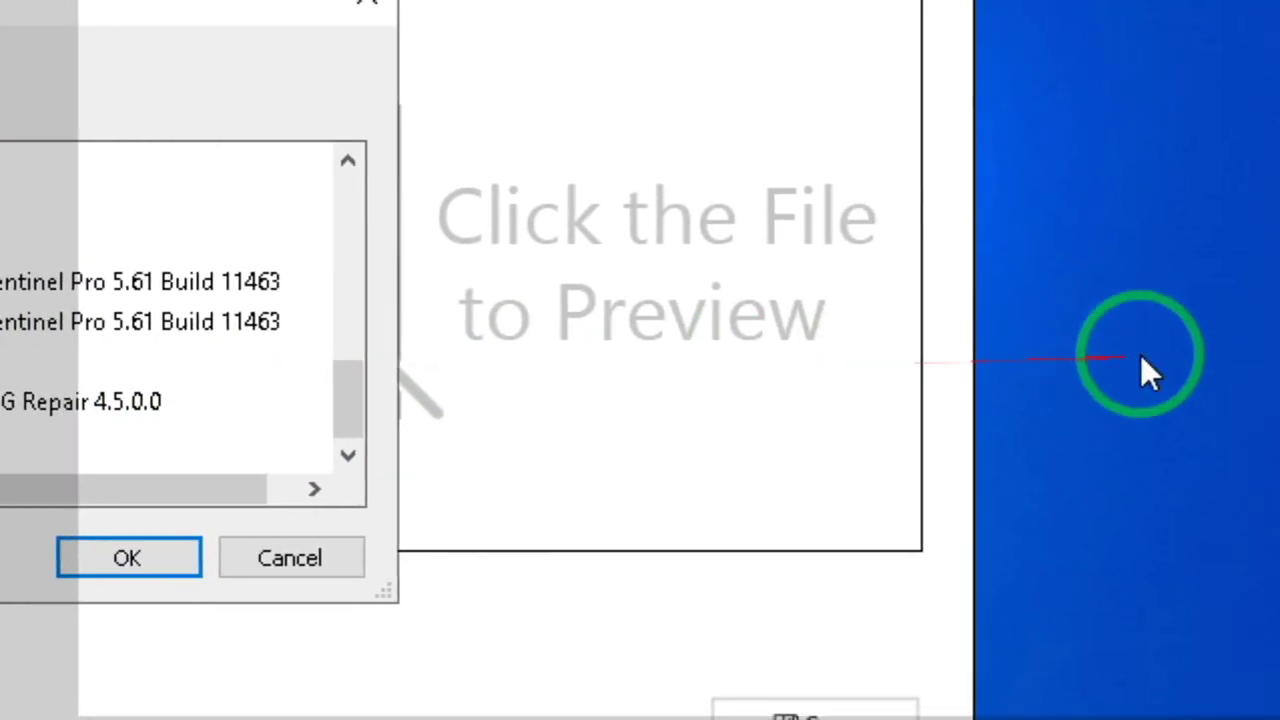
Step: Create a new folder on the desktop, keeping its default name
{"action": "right_click", "coordinate": [1108, 356]}
{"action": "mouse_move", "coordinate": [1043, 434]}
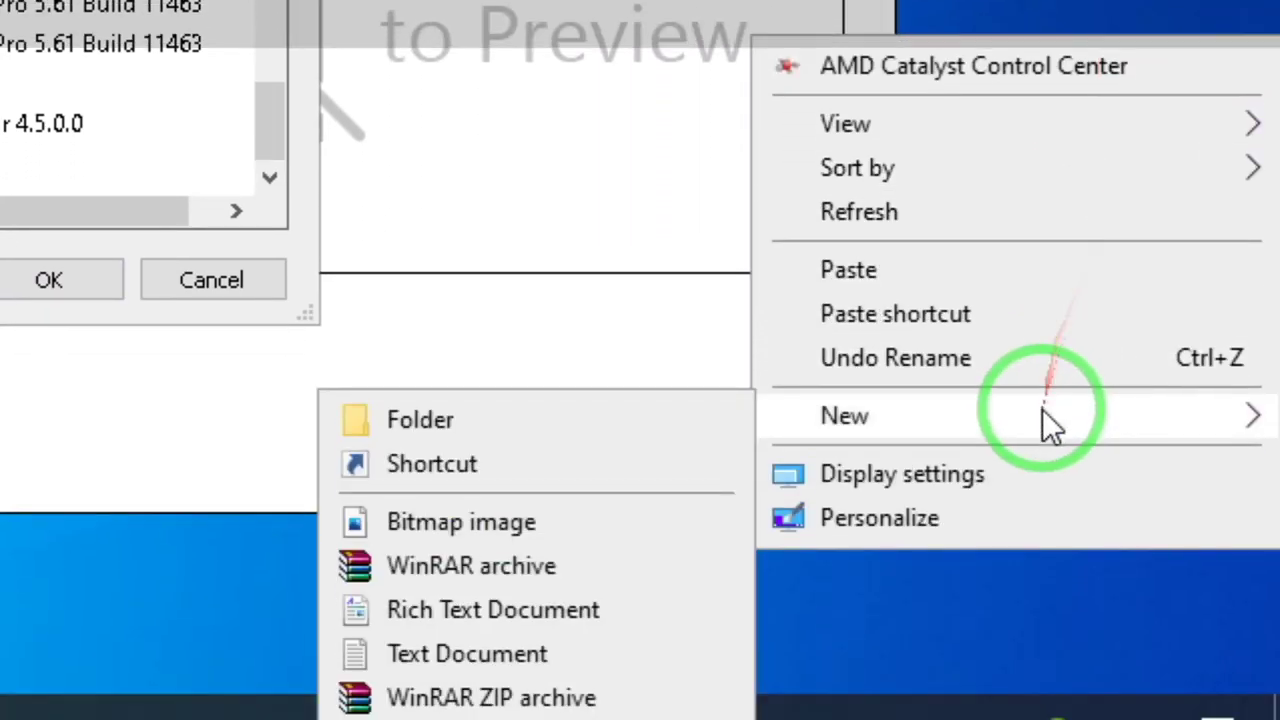
{"action": "left_click", "coordinate": [625, 374]}
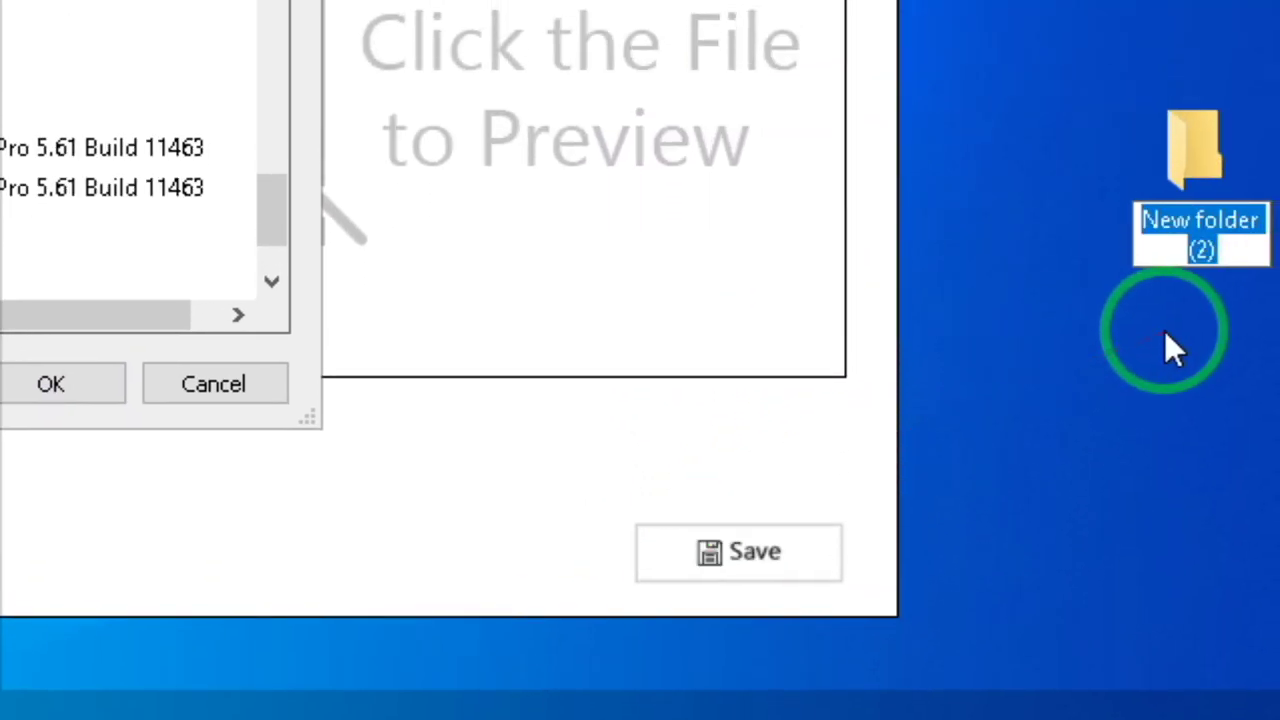
{"action": "left_click", "coordinate": [1130, 360]}
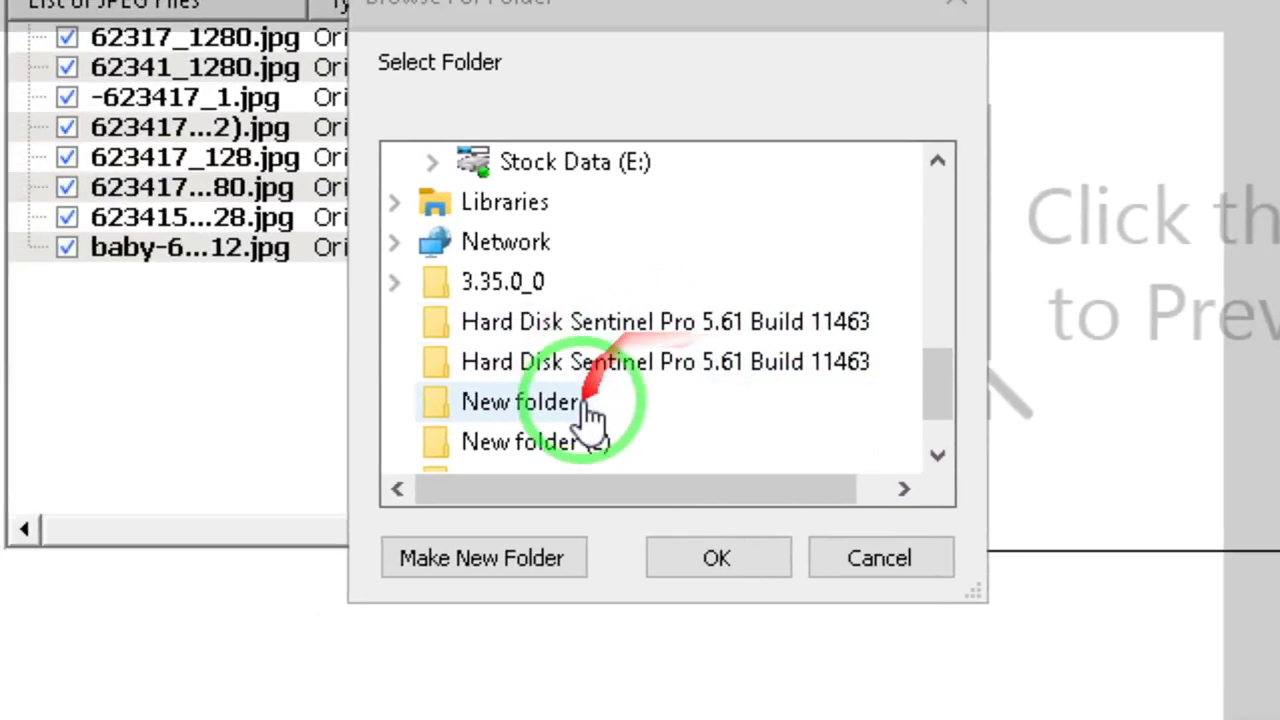
Step: Save the repaired images into New folder (2) and dismiss the save message
{"action": "left_click", "coordinate": [588, 441]}
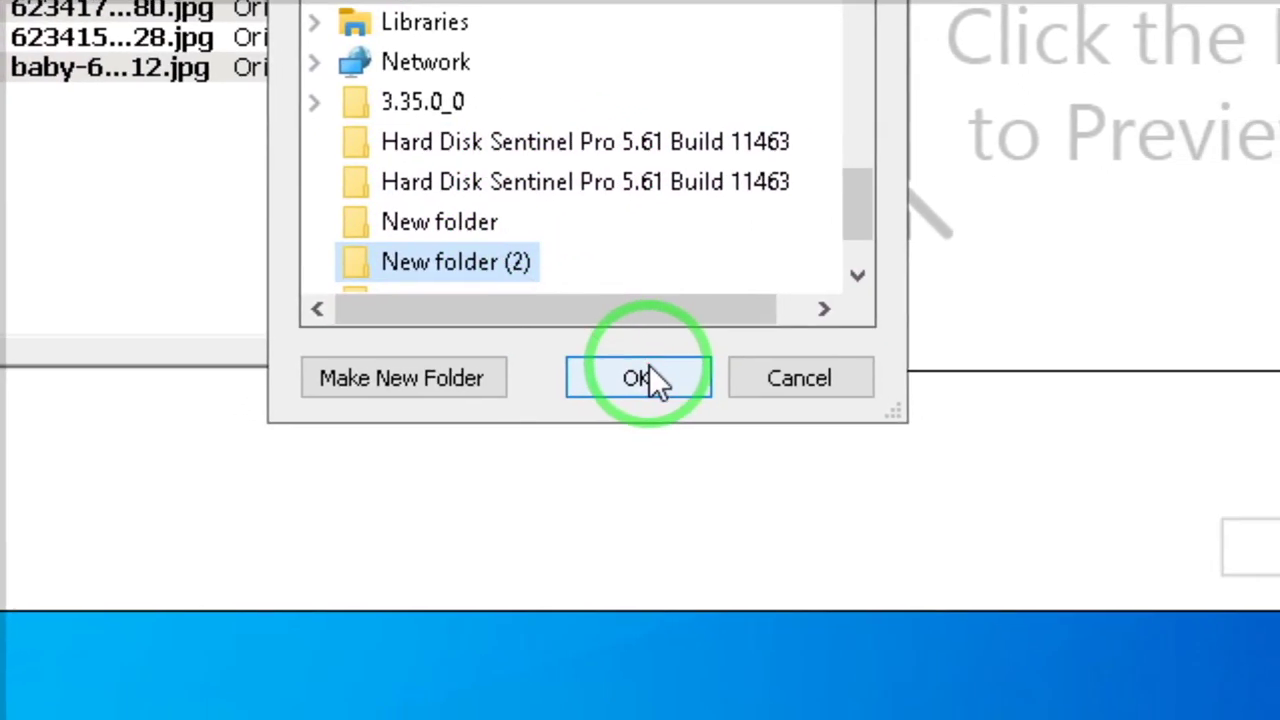
{"action": "left_click", "coordinate": [645, 378]}
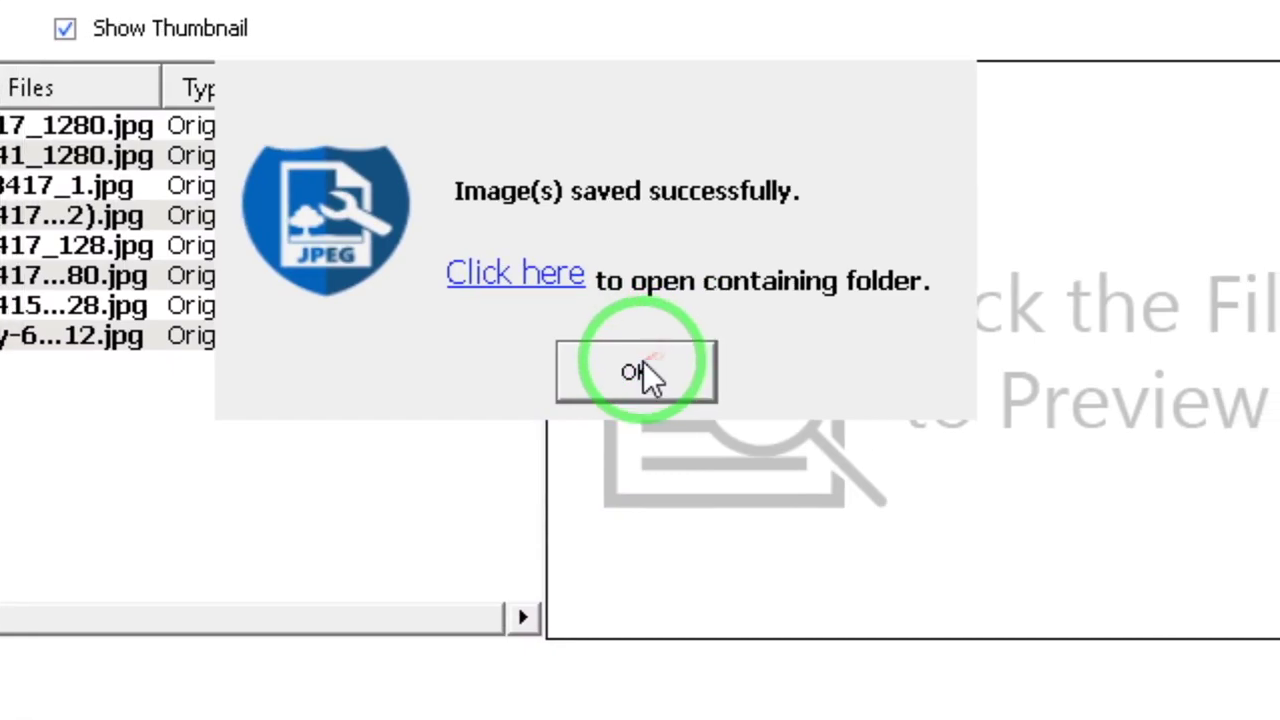
{"action": "left_click", "coordinate": [700, 345]}
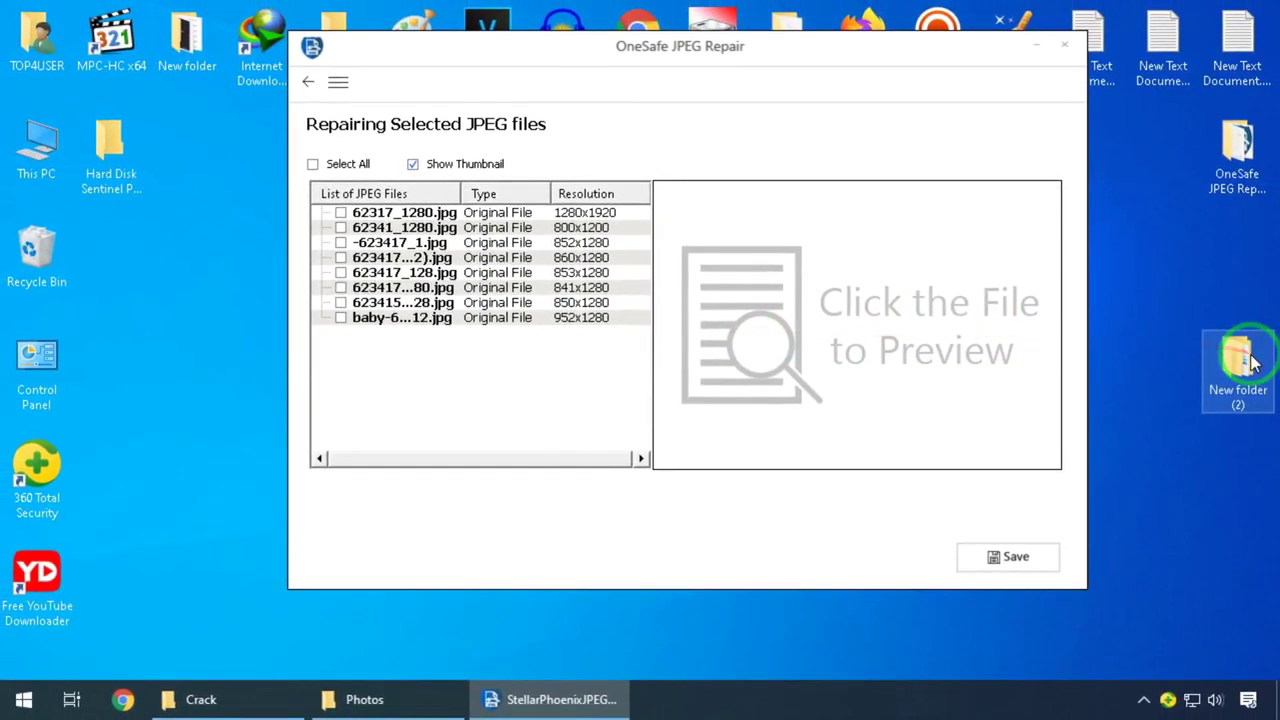
Step: Open the Photos_Repaired folder inside New folder (2) on the desktop and view 62317_1280.jpg
{"action": "double_click", "coordinate": [1240, 357]}
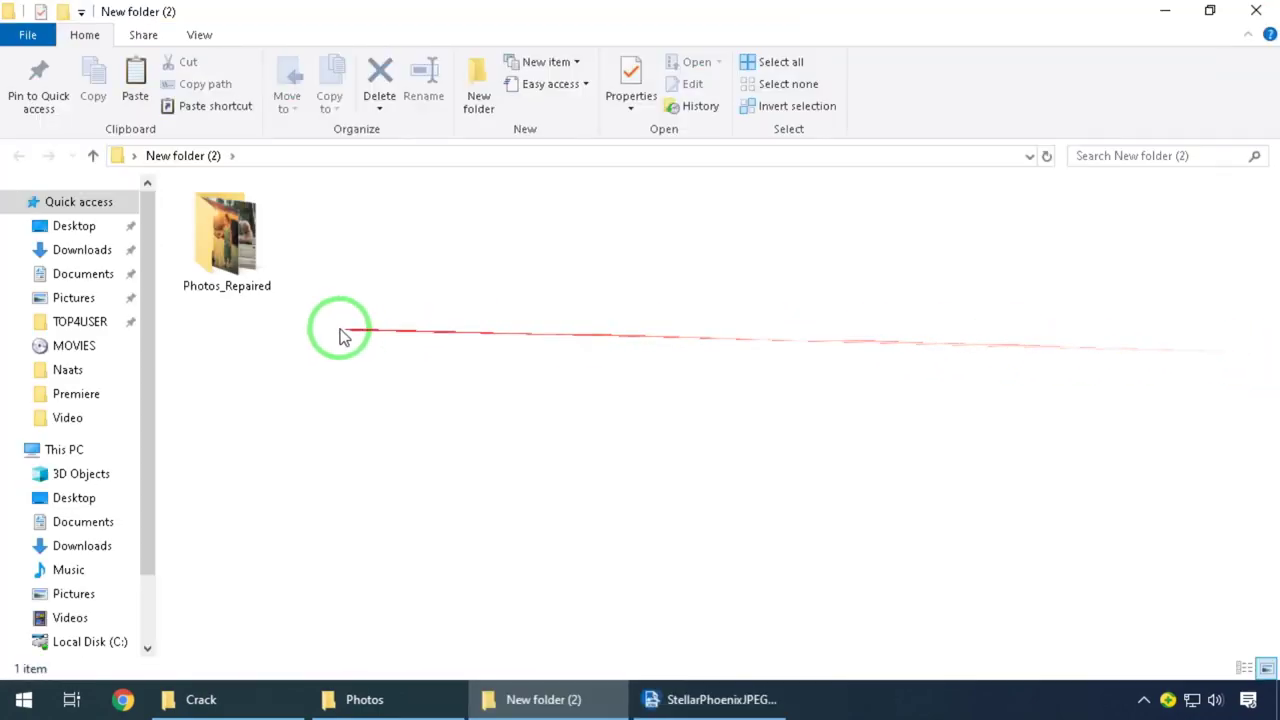
{"action": "double_click", "coordinate": [230, 262]}
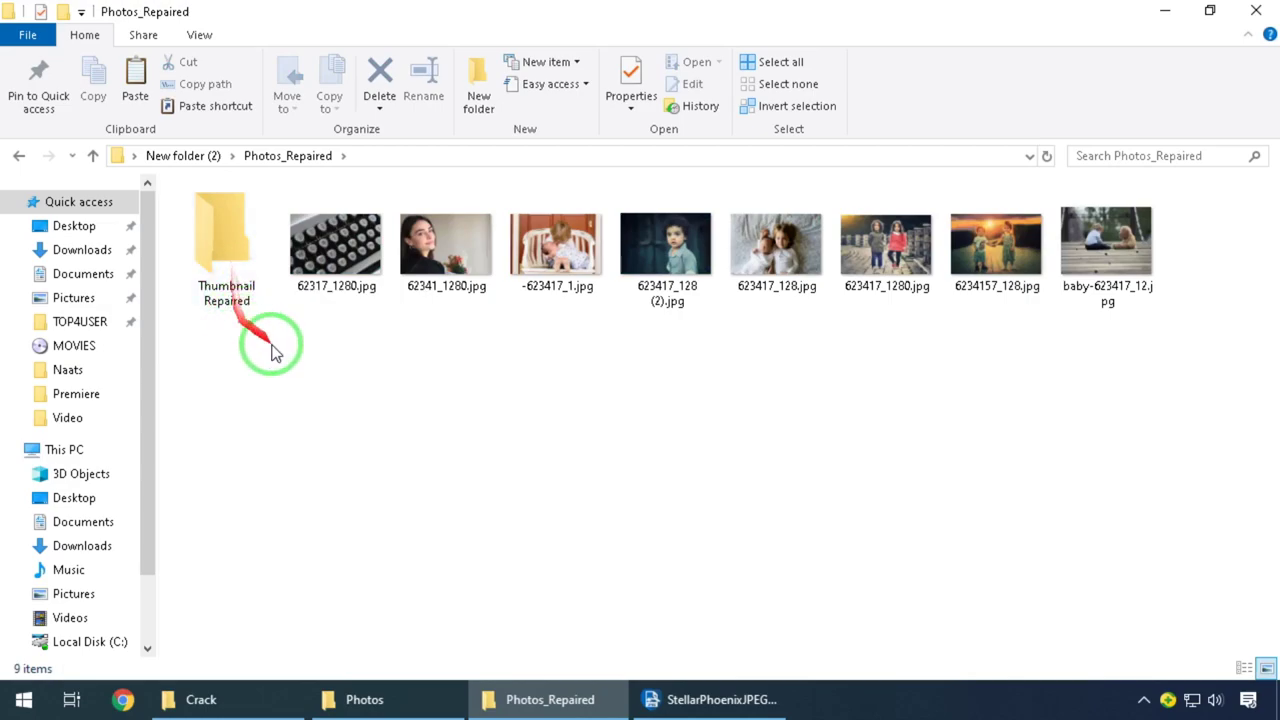
{"action": "left_click", "coordinate": [355, 288]}
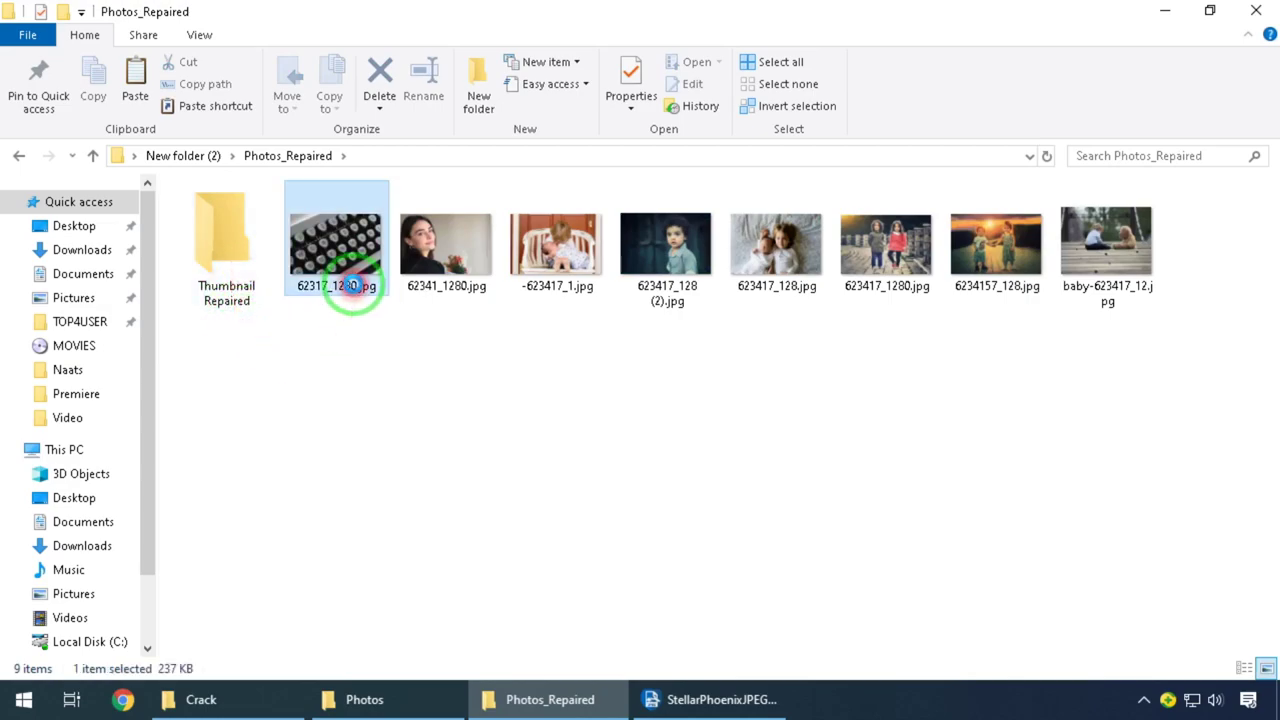
{"action": "left_click", "coordinate": [355, 288]}
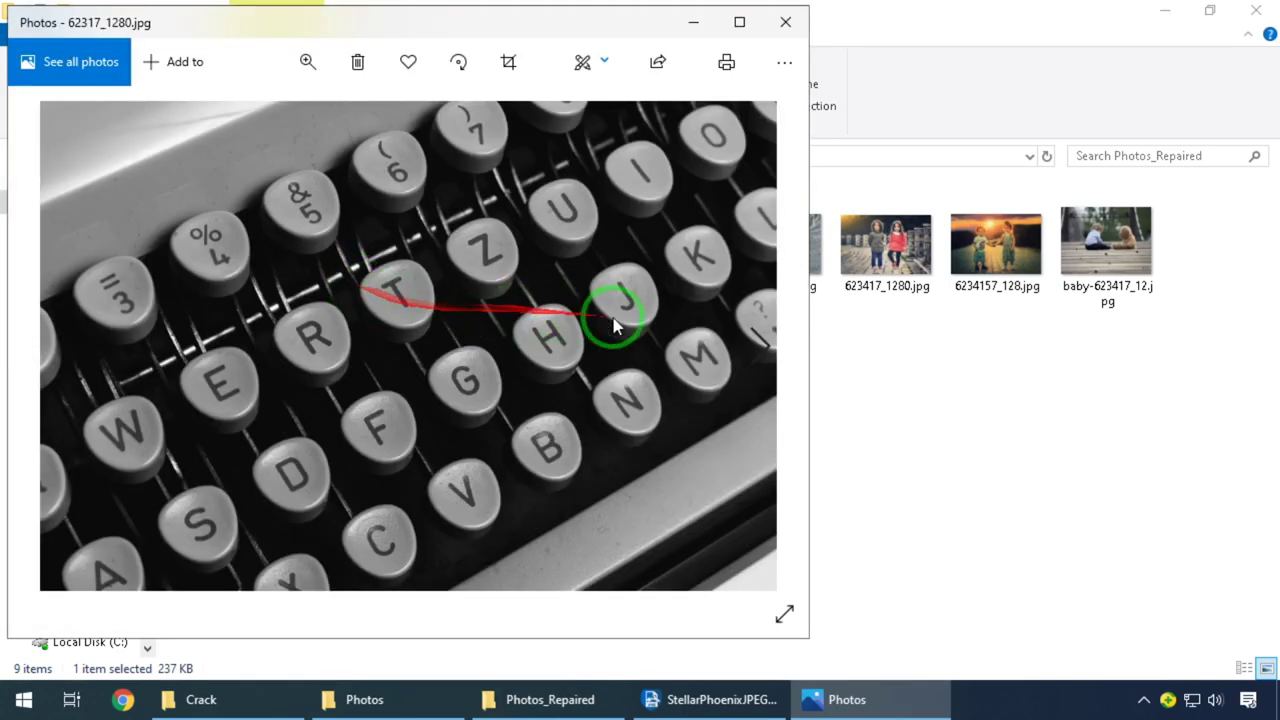
Step: View the repaired photos 623417_1280.jpg, 6234157_128.jpg and baby-623417_12.jpg in the photo viewer
{"action": "left_click", "coordinate": [870, 252]}
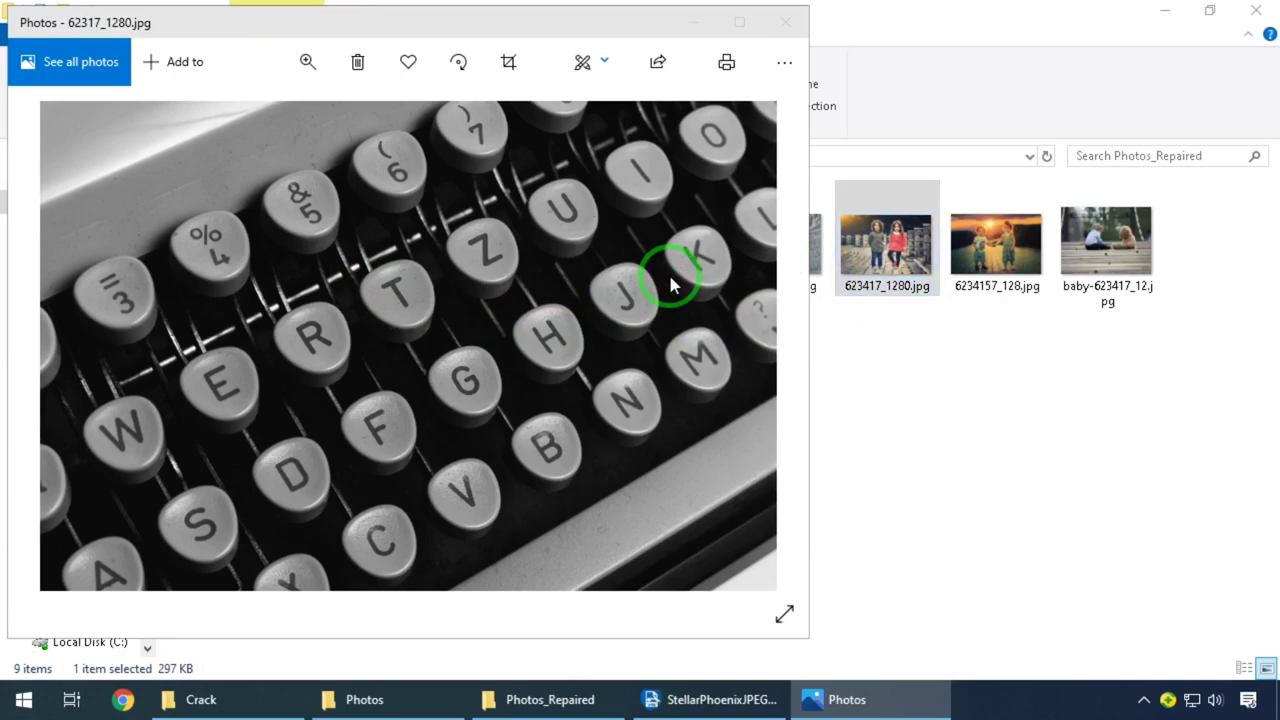
{"action": "left_click", "coordinate": [877, 270]}
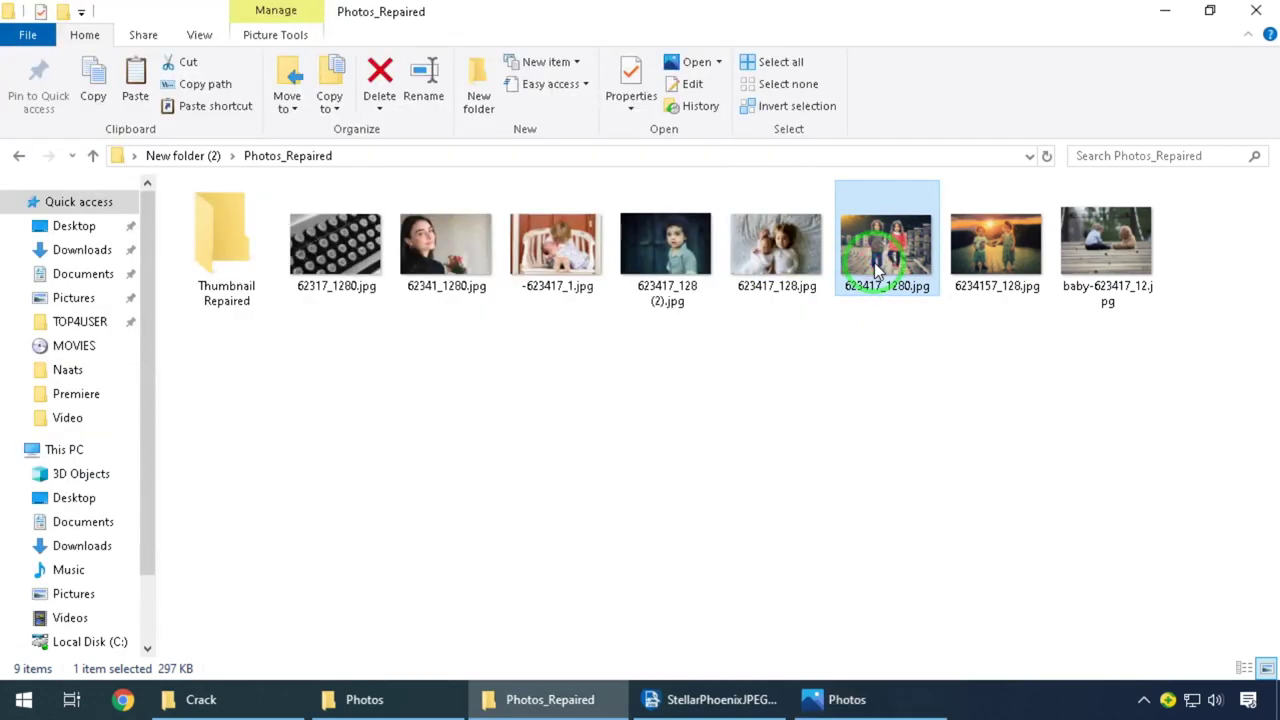
{"action": "double_click", "coordinate": [877, 270]}
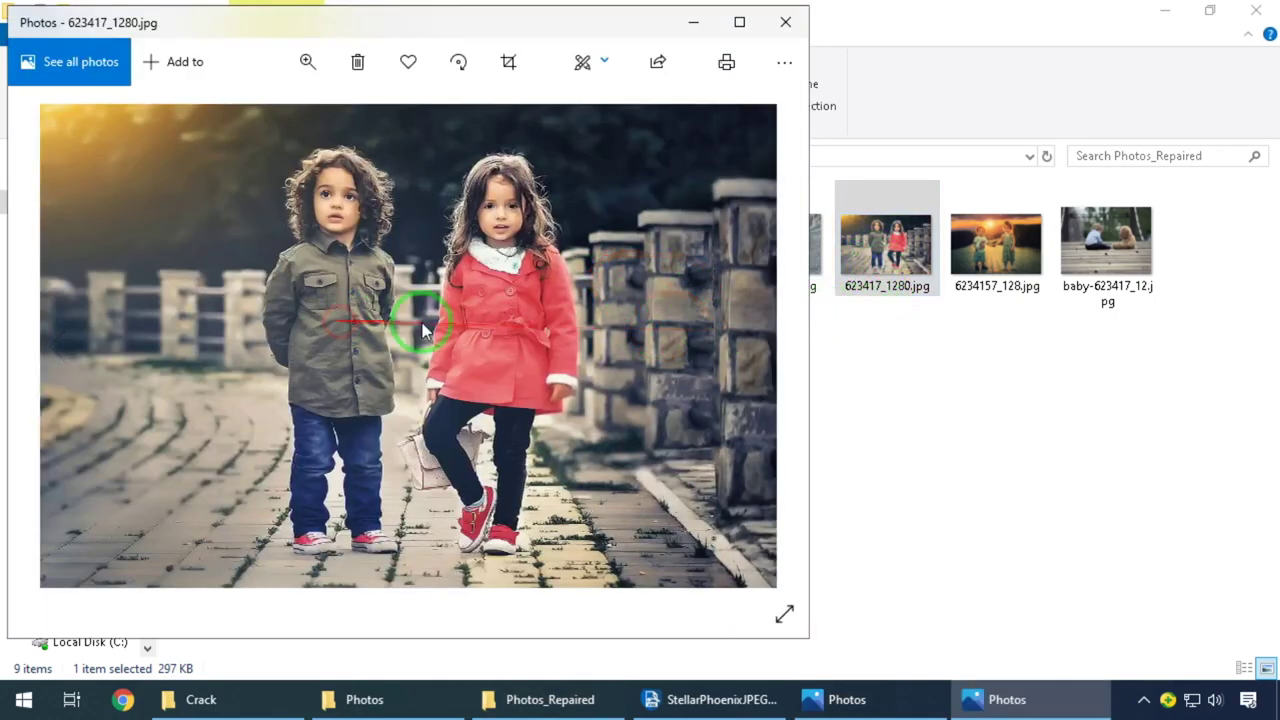
{"action": "left_click", "coordinate": [765, 345]}
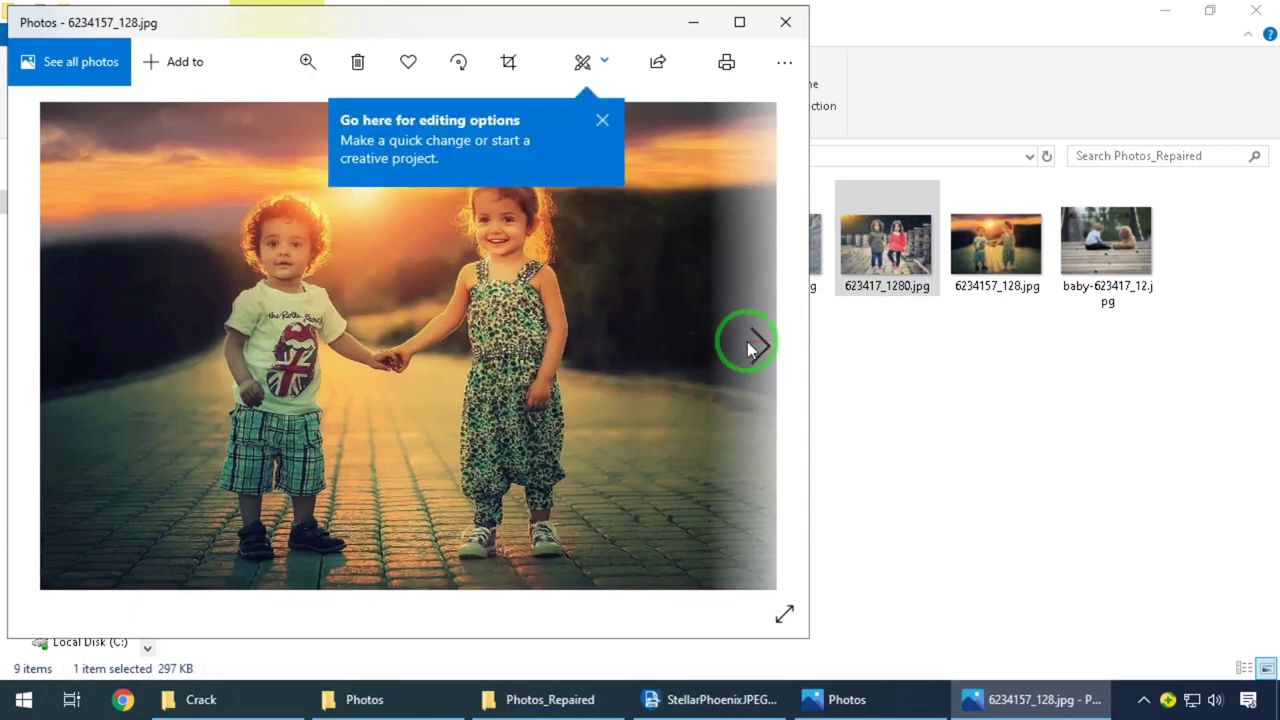
{"action": "left_click", "coordinate": [765, 345]}
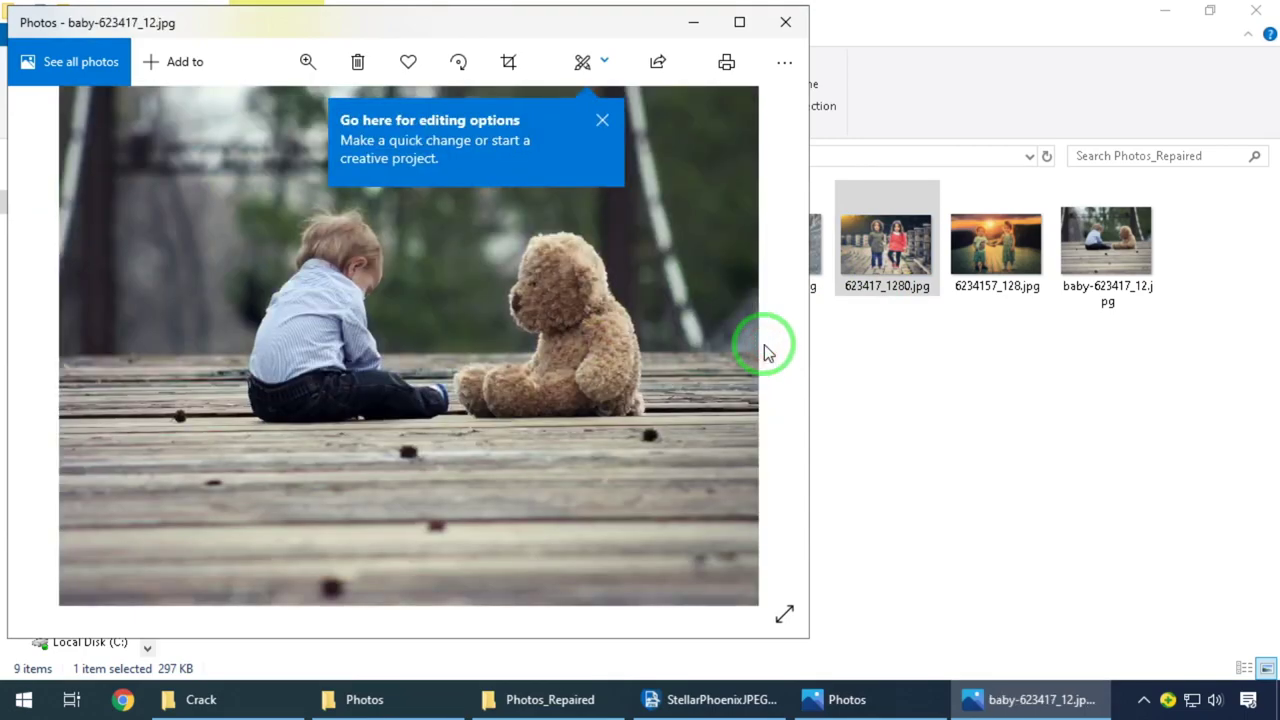
Step: Close both photo viewer windows and the Photos_Repaired folder
{"action": "left_click", "coordinate": [787, 22]}
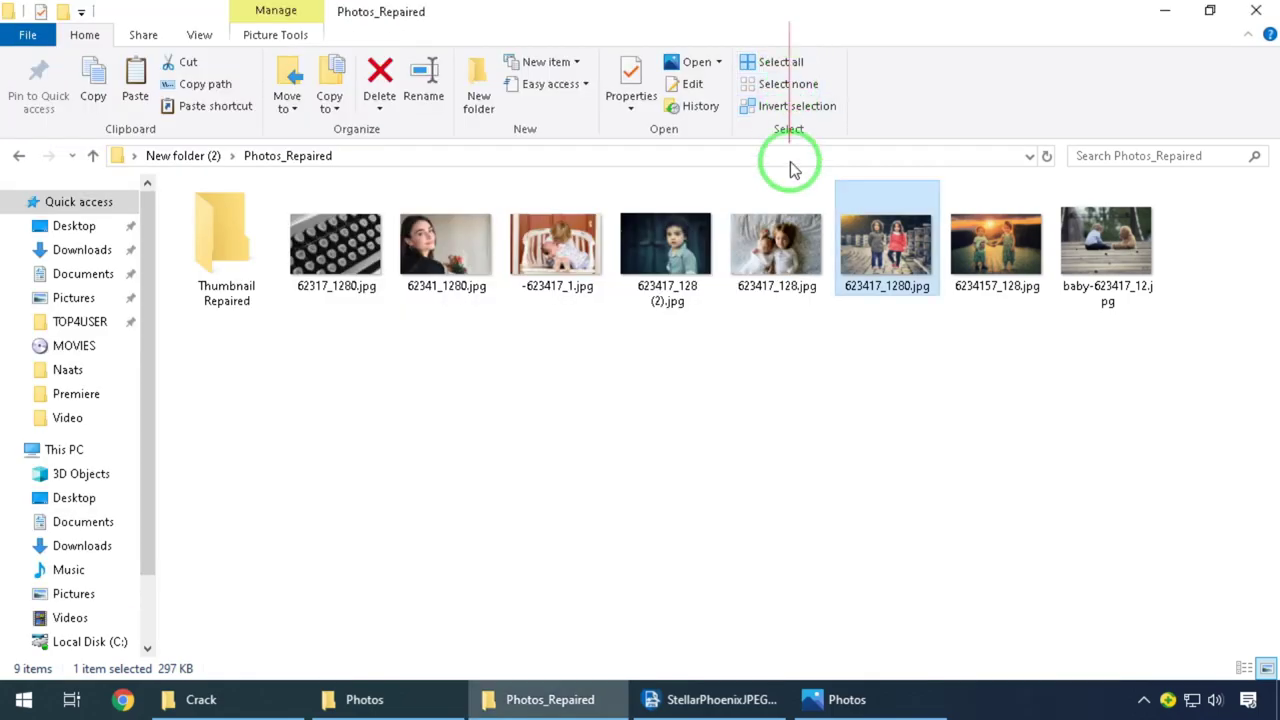
{"action": "left_click", "coordinate": [1256, 10]}
{"action": "left_click", "coordinate": [786, 22]}
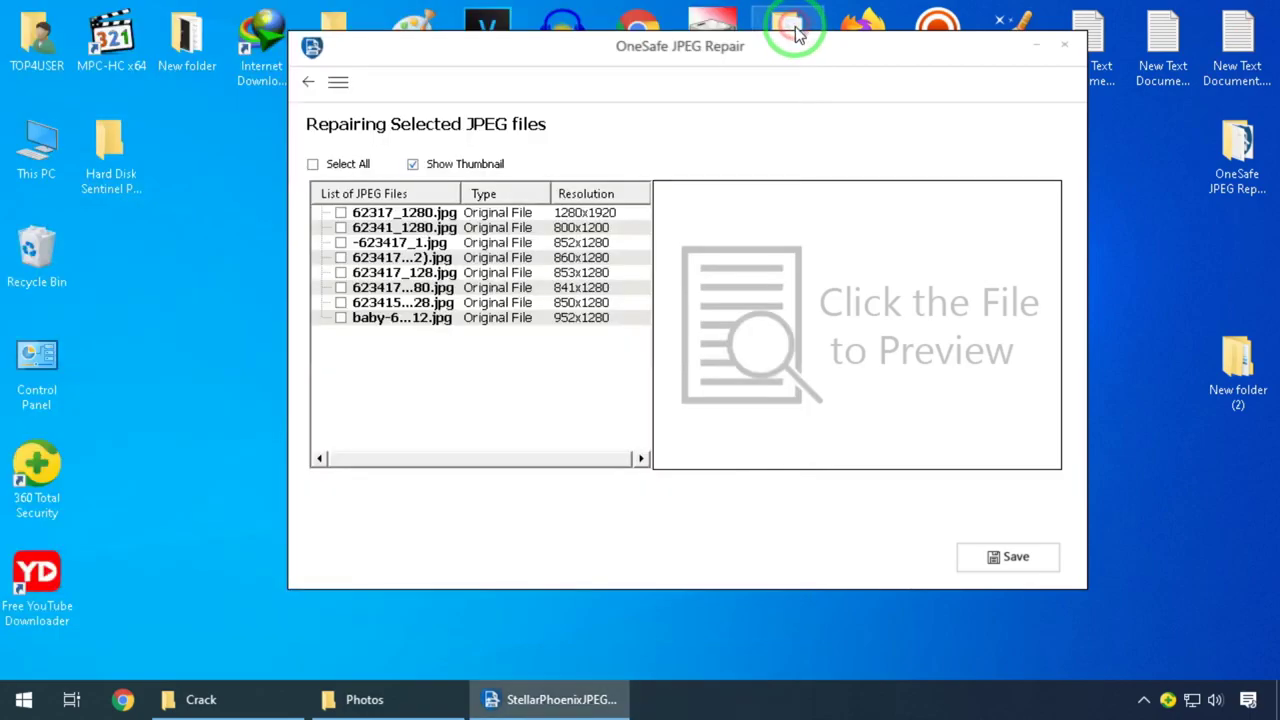